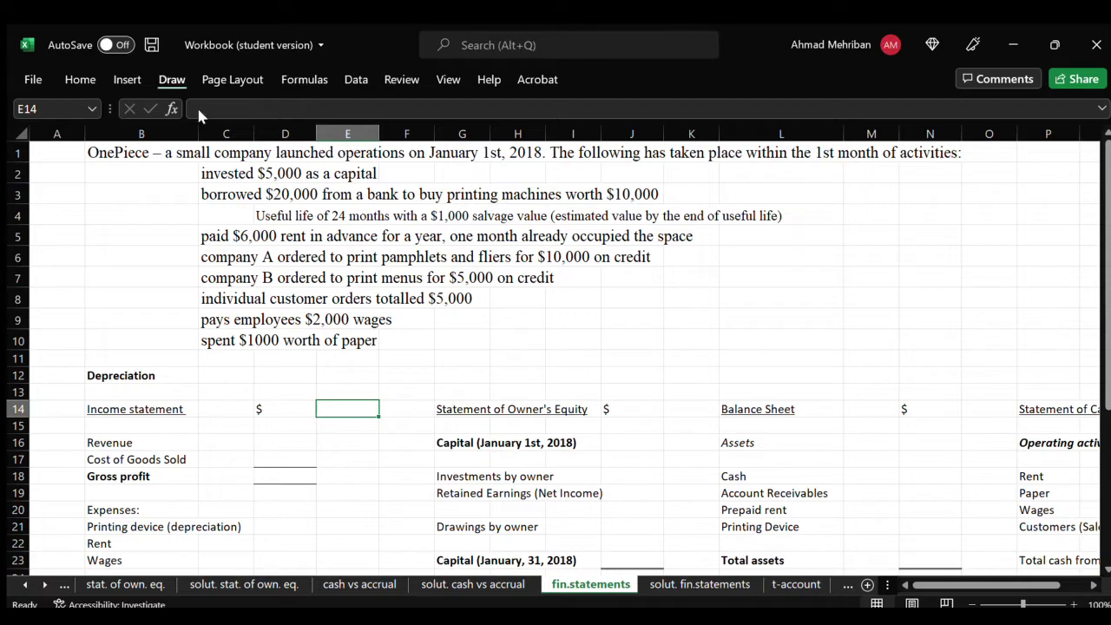
# - Highlight 'within the 1st month' in the row 1 scenario text with yellow highlighter ink
pyautogui.click(375, 246)
pyautogui.click(754, 128)
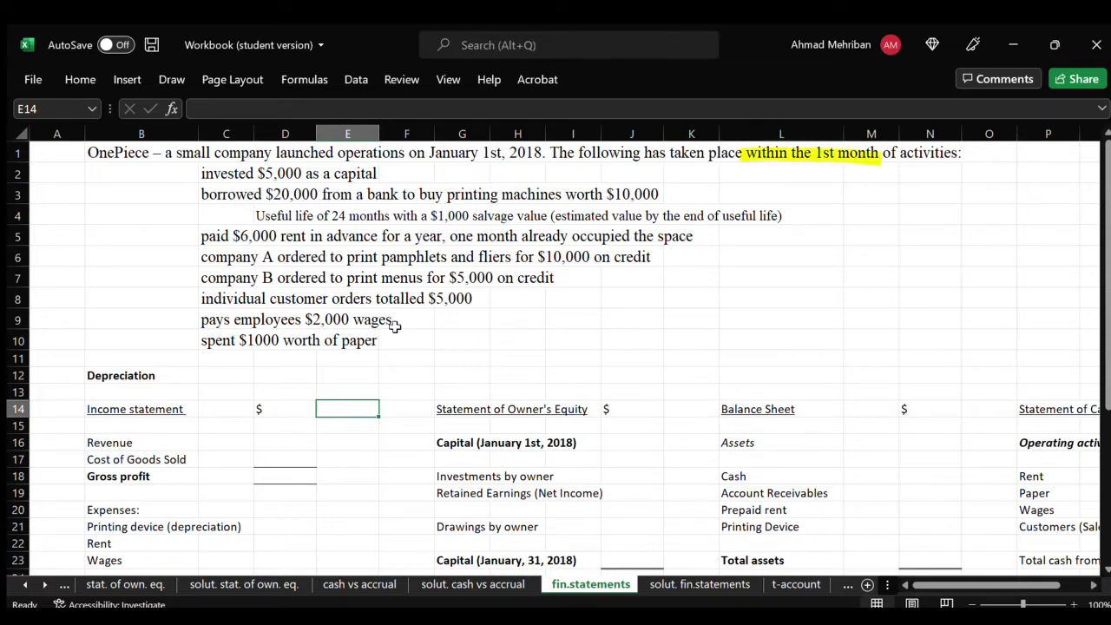
pyautogui.scroll(-2, 344, 401)
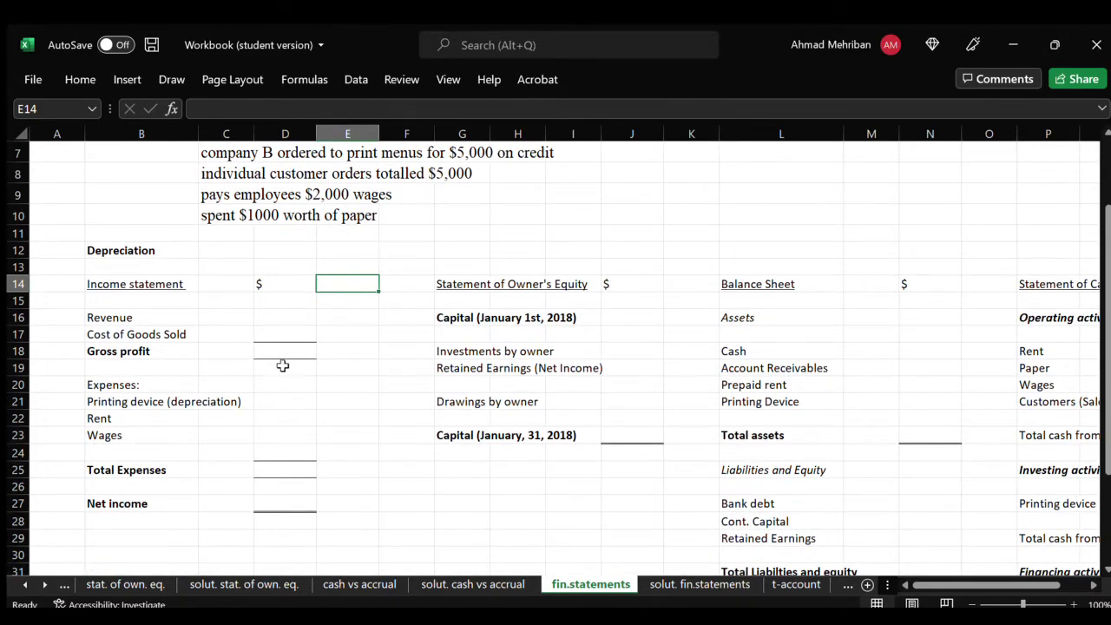
pyautogui.scroll(1, 278, 364)
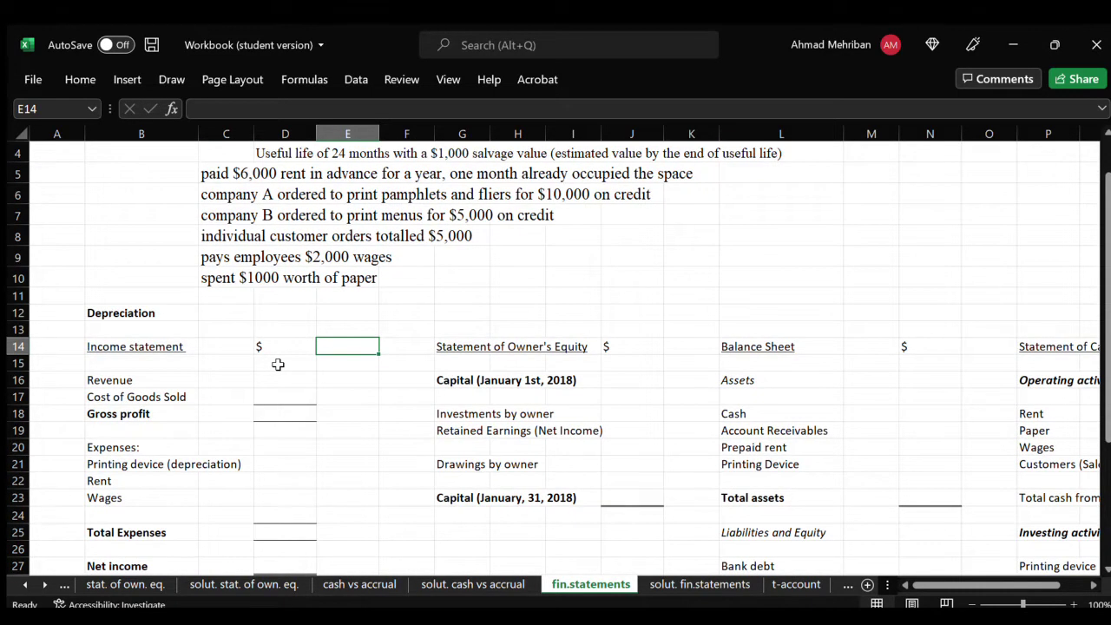
pyautogui.scroll(1, 278, 364)
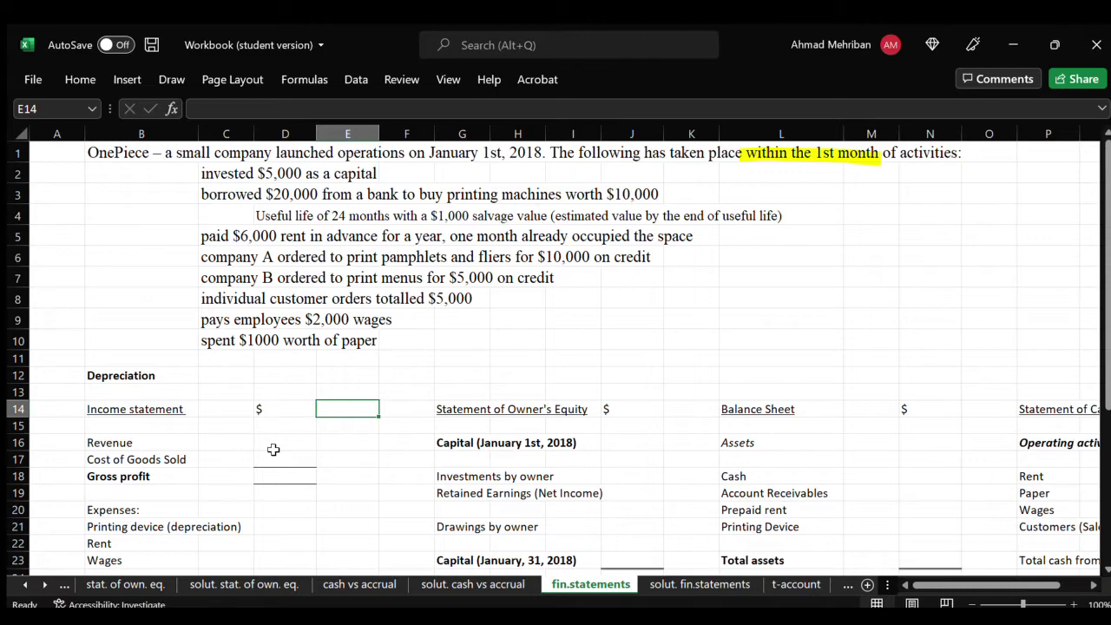
pyautogui.click(267, 443)
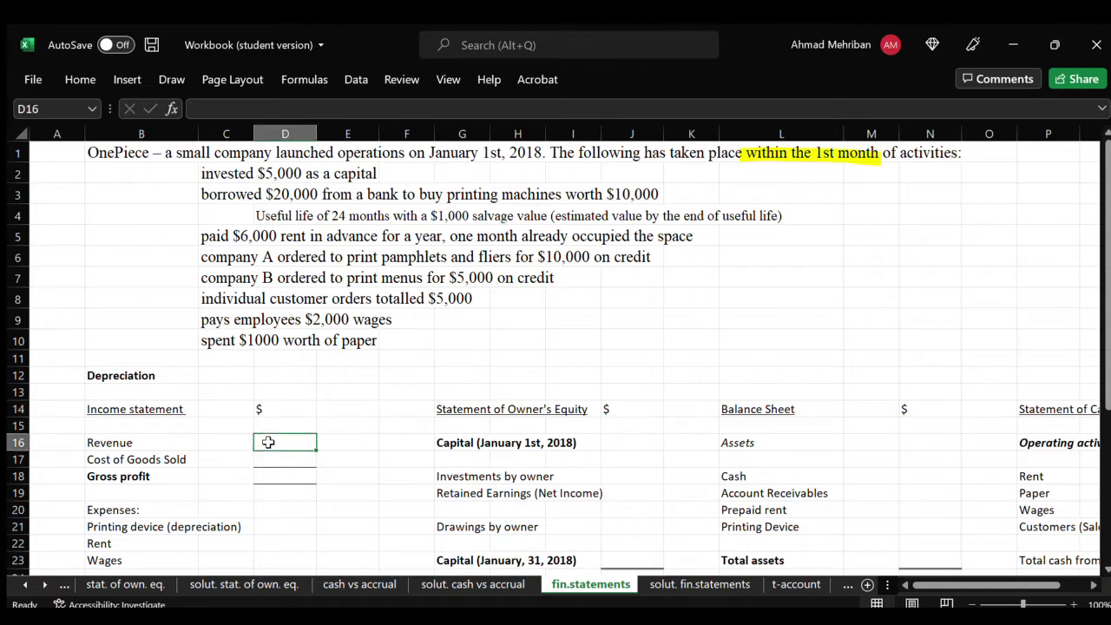
pyautogui.click(118, 447)
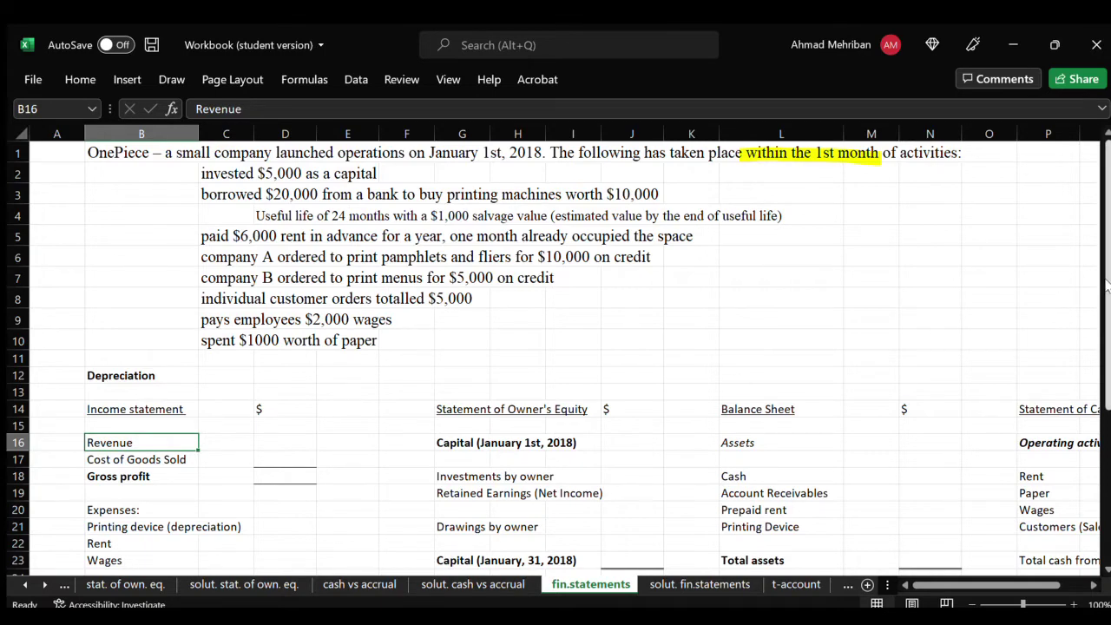
pyautogui.scroll(-3, 1107, 286)
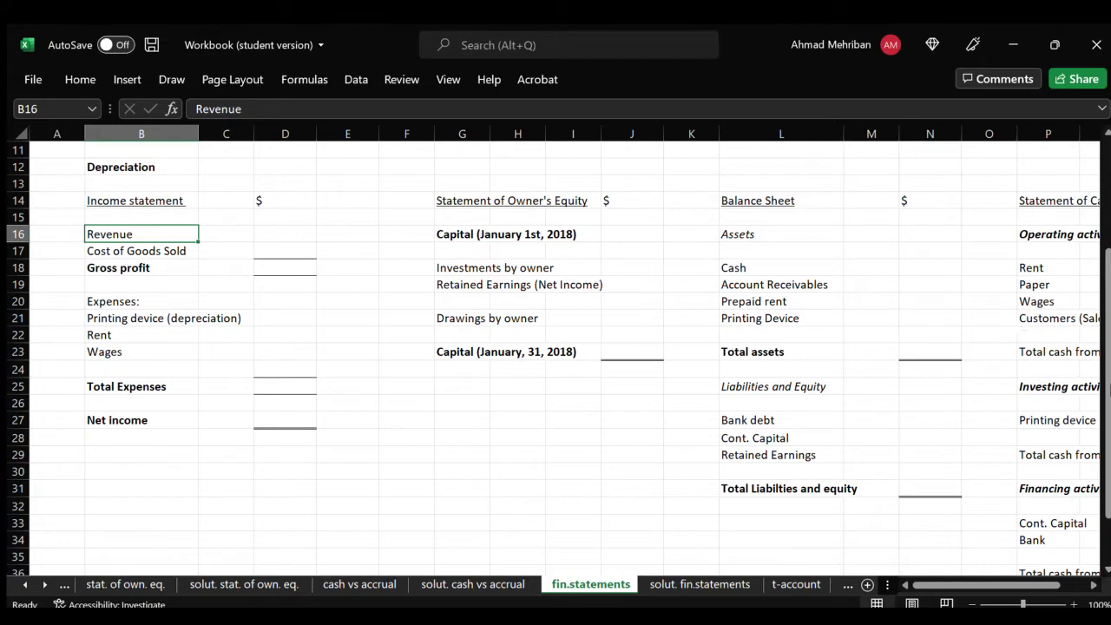
pyautogui.moveTo(1102, 393); pyautogui.dragTo(1084, 255)
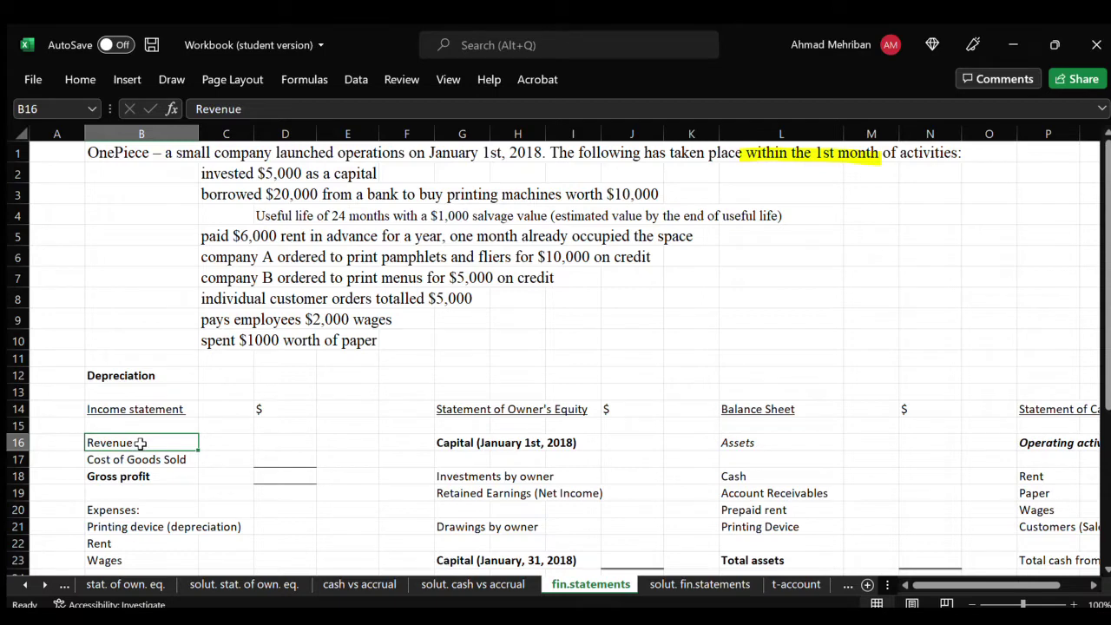
pyautogui.click(273, 444)
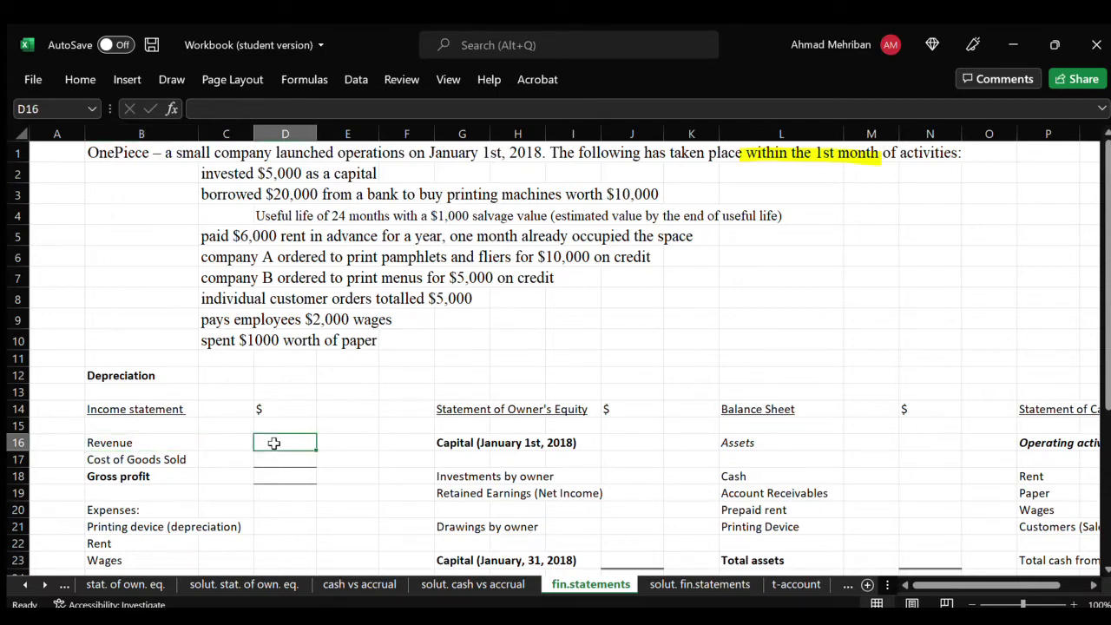
pyautogui.click(224, 258)
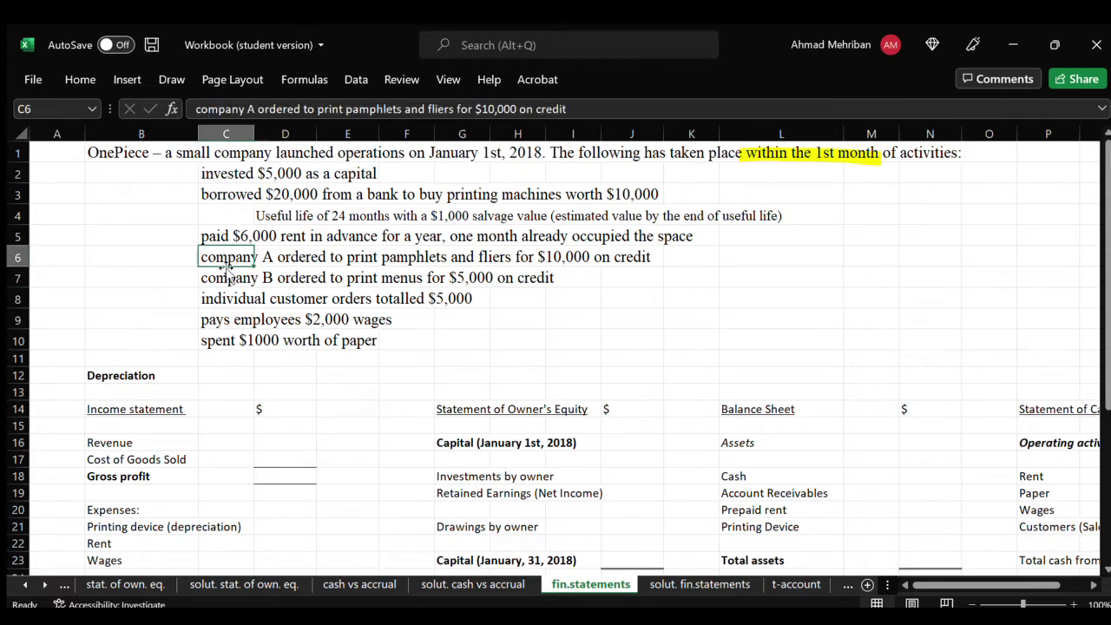
pyautogui.click(224, 279)
pyautogui.click(222, 298)
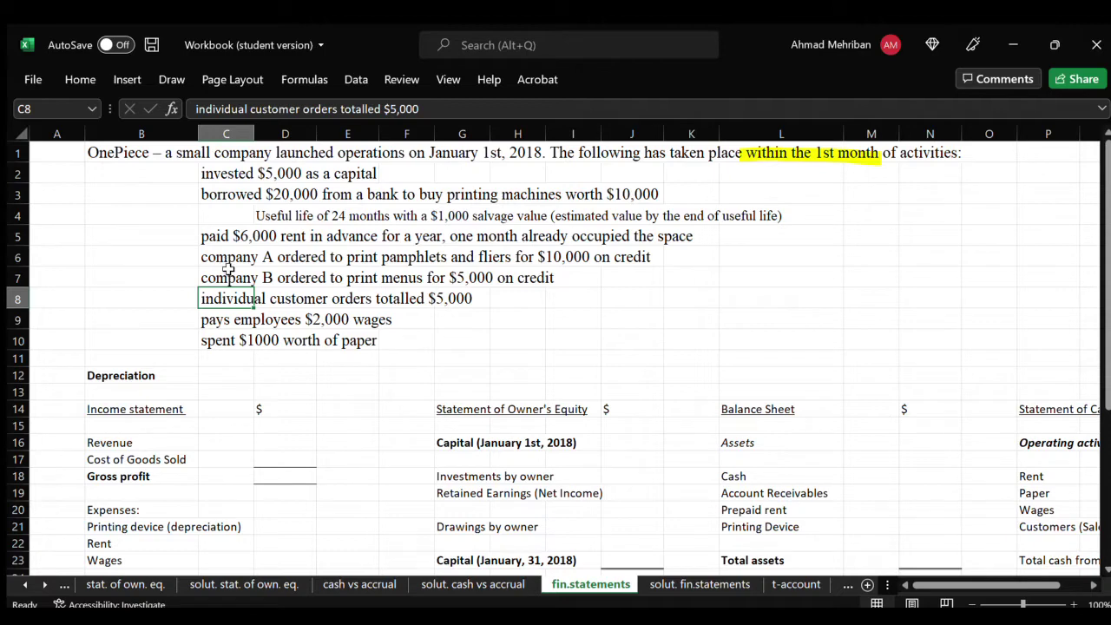
pyautogui.click(228, 278)
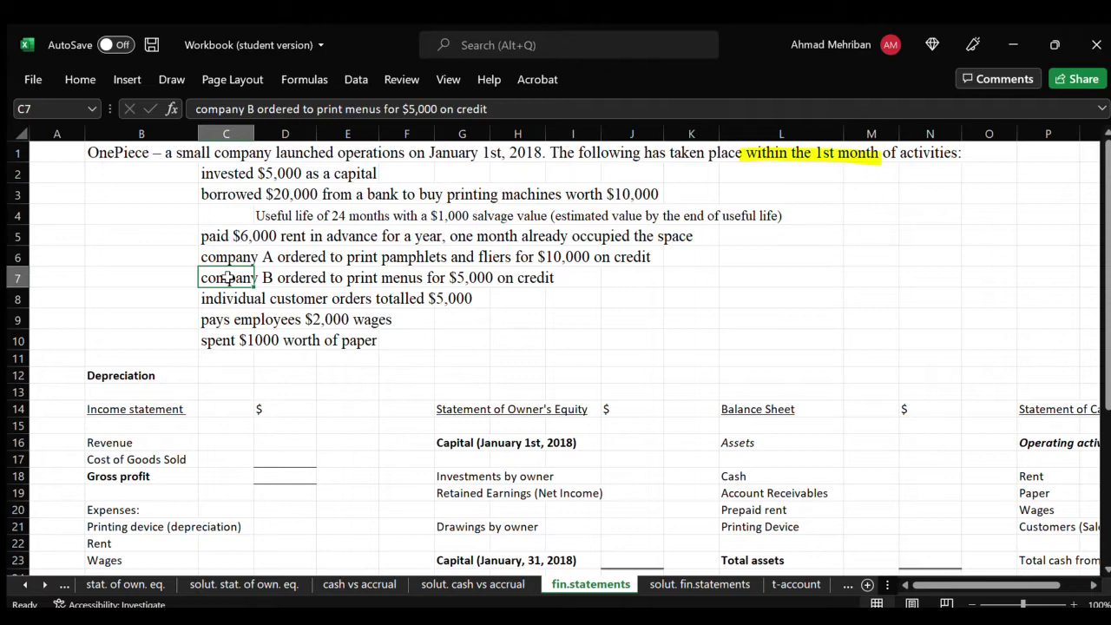
pyautogui.click(226, 301)
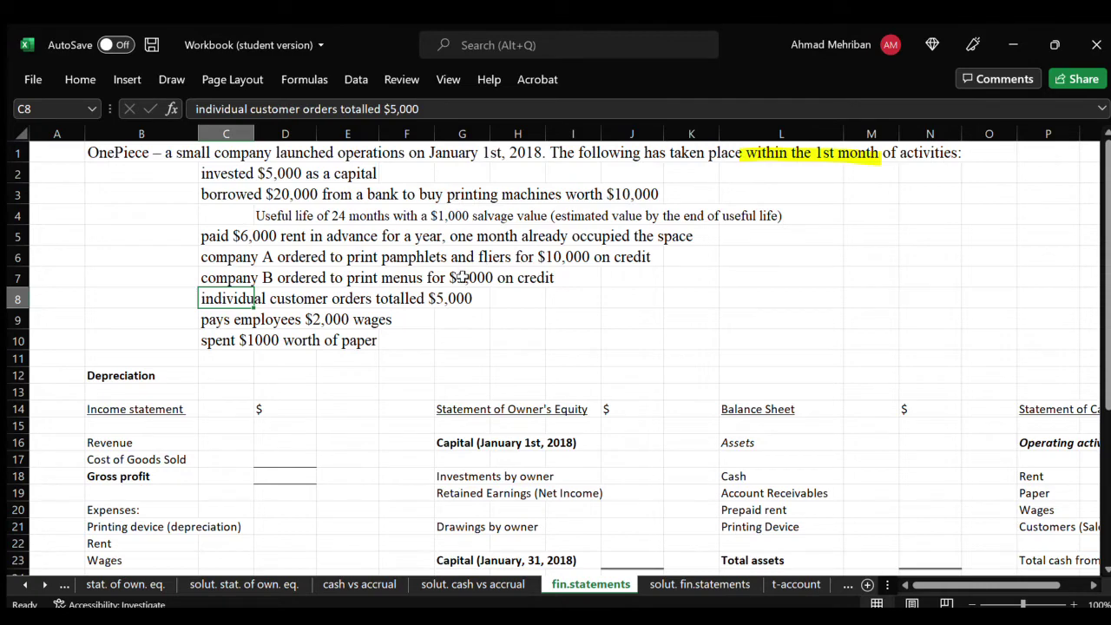
pyautogui.click(273, 440)
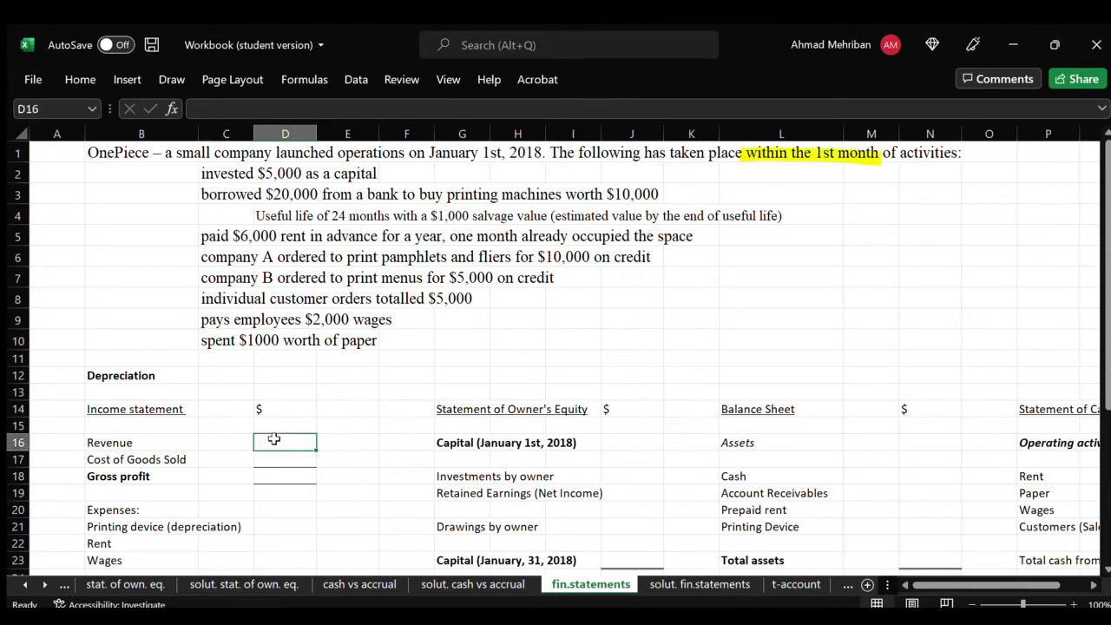
# - Enter +10000+5000+5000 in D16 so Revenue shows 20,000.00
pyautogui.write('+')
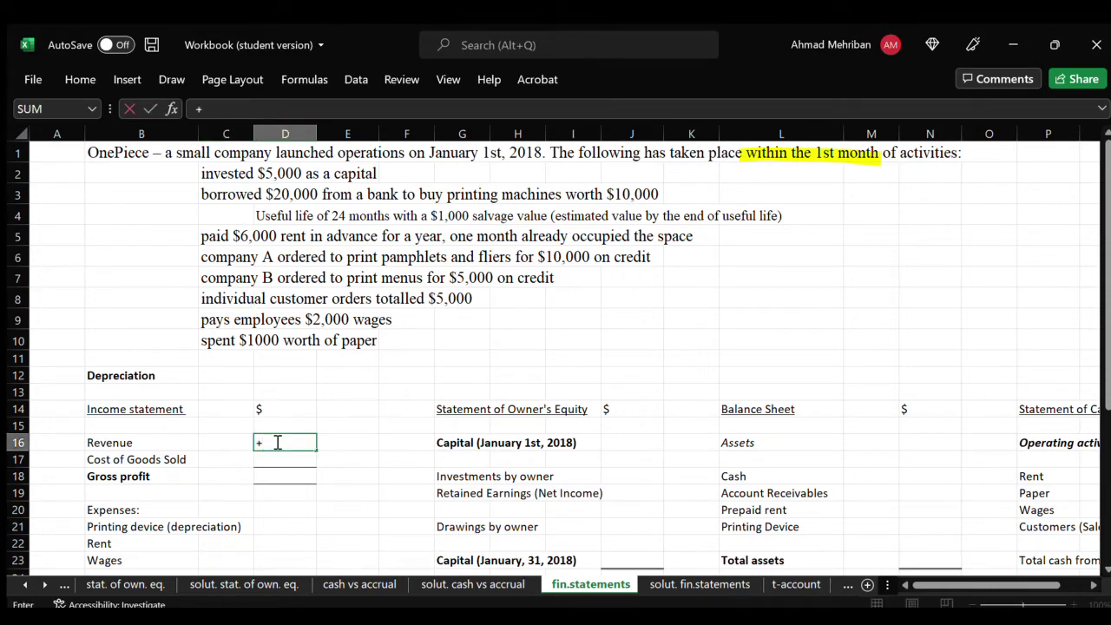
pyautogui.write('10000+5000+5000')
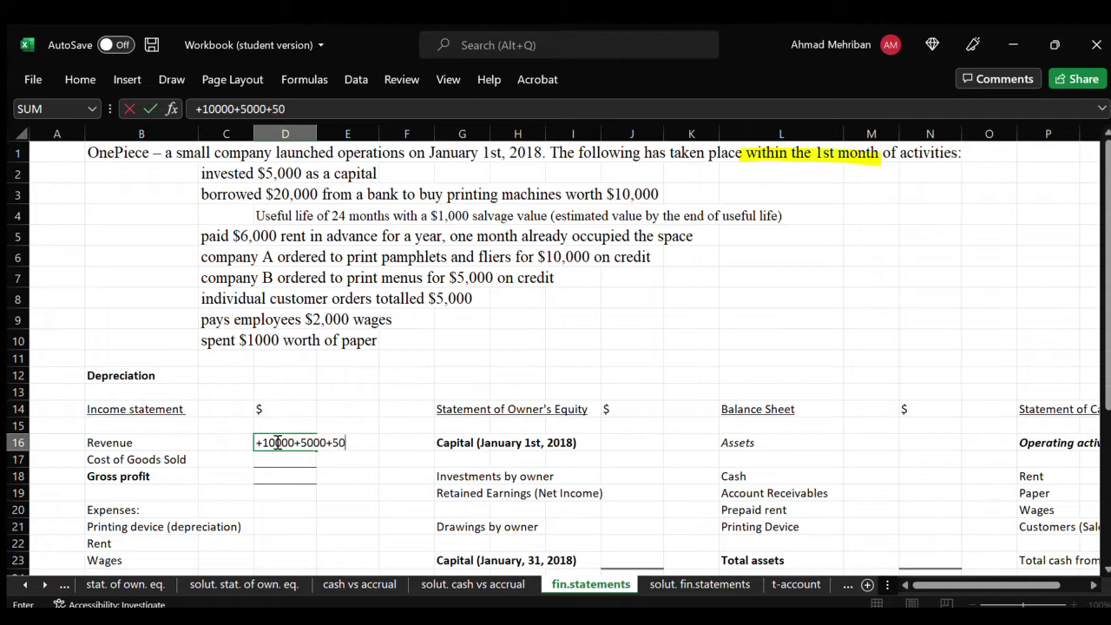
pyautogui.hotkey('ctrl', 'Return')
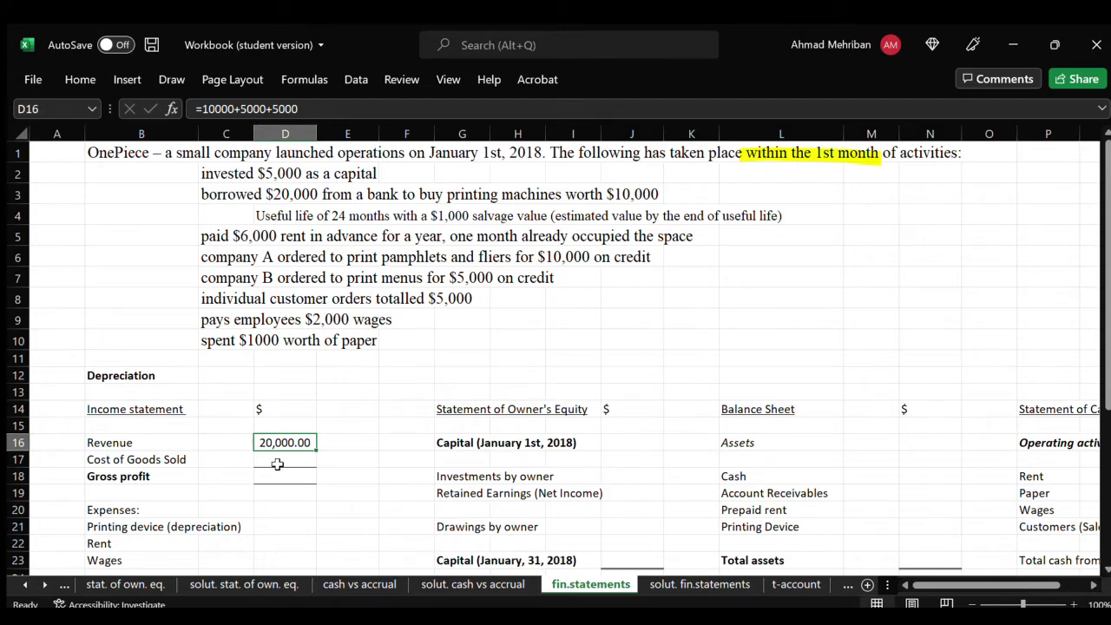
pyautogui.click(164, 458)
# - Enter 1,000 as Cost of Goods Sold in D17
pyautogui.click(273, 461)
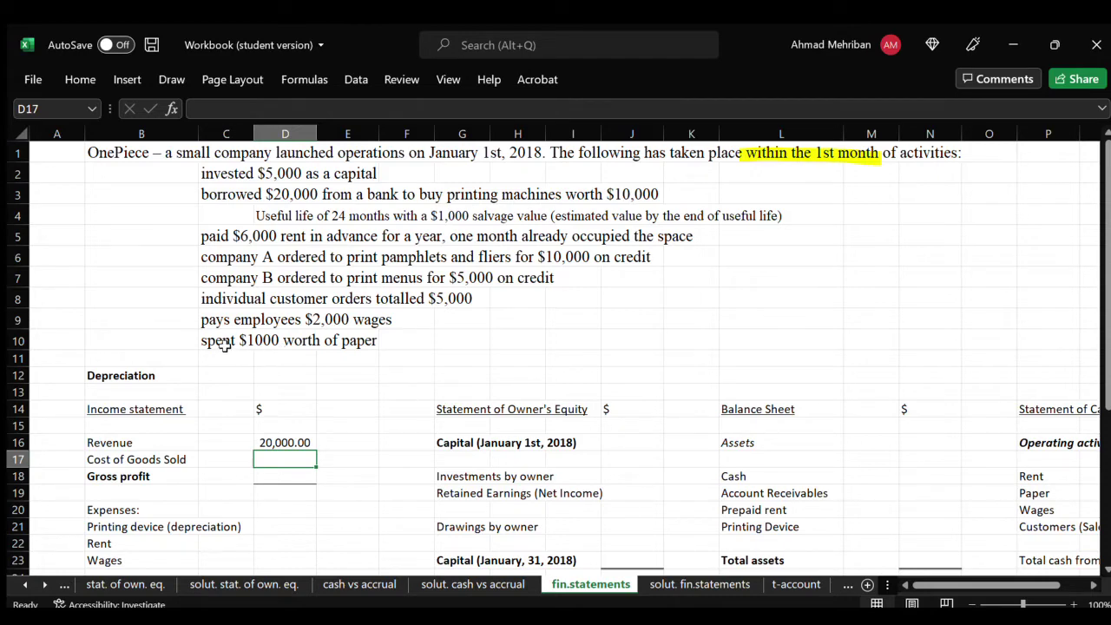
pyautogui.moveTo(227, 257); pyautogui.dragTo(229, 298)
pyautogui.click(286, 457)
pyautogui.write('1000')
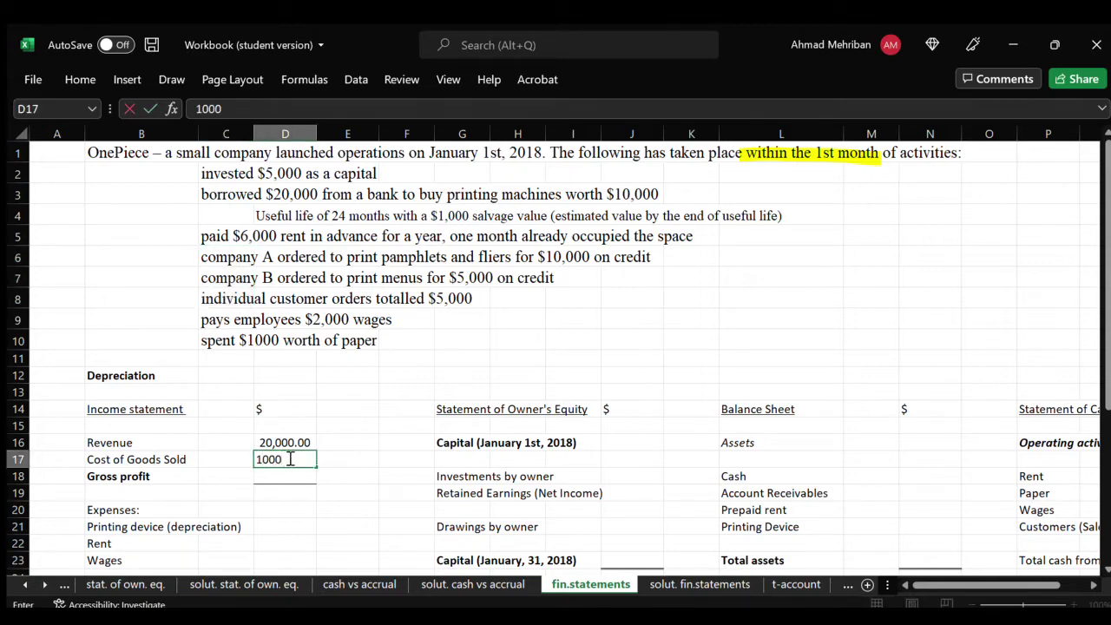
pyautogui.hotkey('ctrl', 'Return')
# - Compute Gross profit in D18 as =D16-D17, giving 19,000.00
pyautogui.click(285, 478)
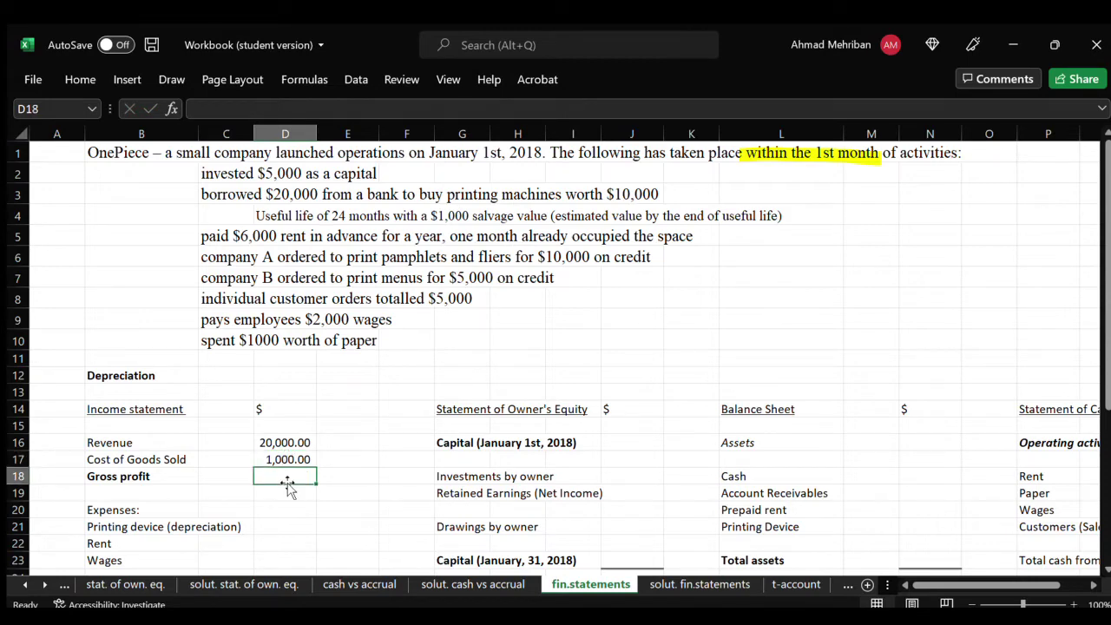
pyautogui.write('=')
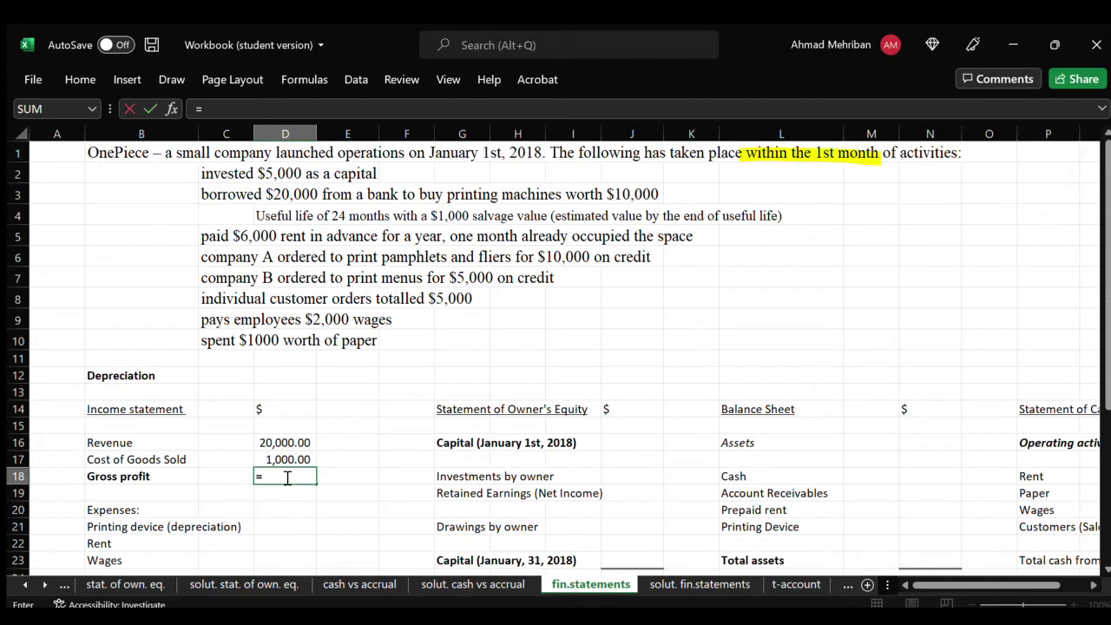
pyautogui.click(270, 442)
pyautogui.write('-')
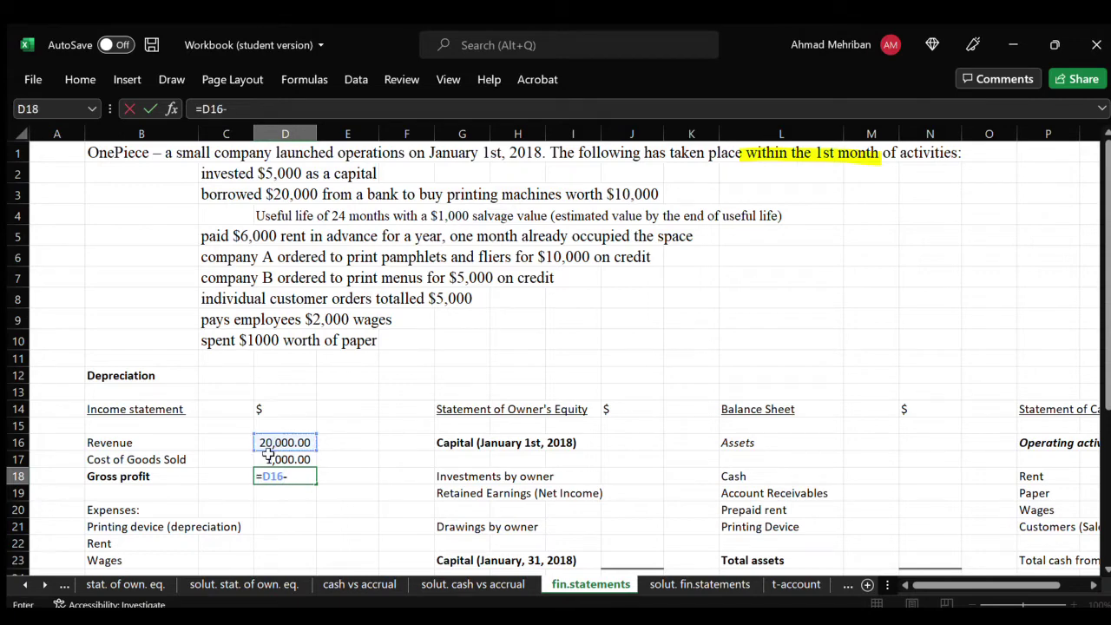
pyautogui.click(269, 460)
pyautogui.hotkey('ctrl', 'Return')
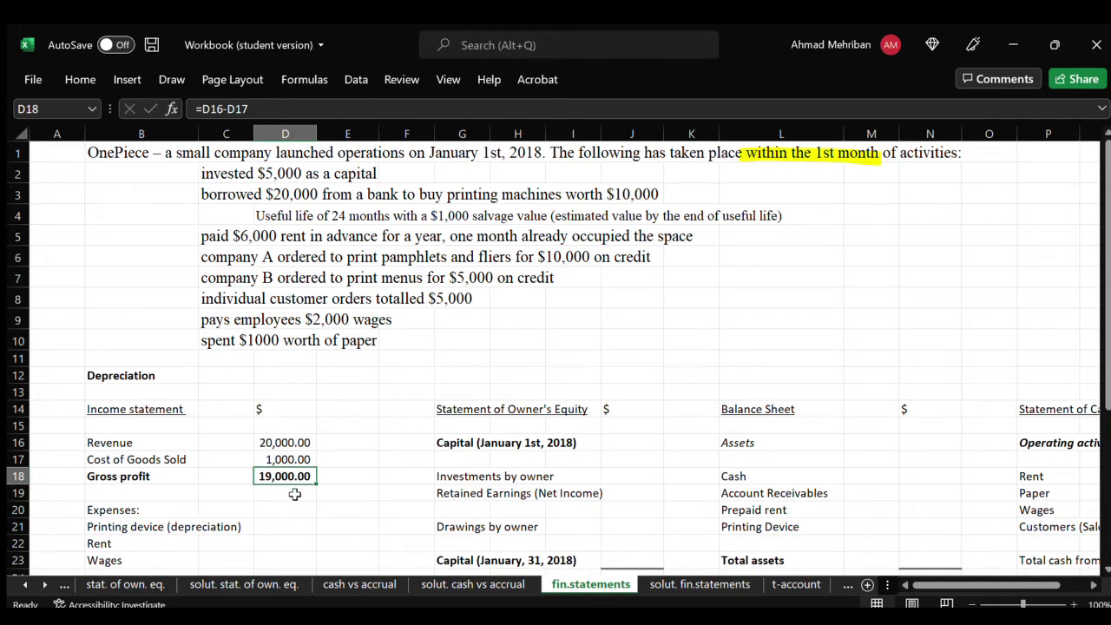
pyautogui.scroll(-1, 300, 513)
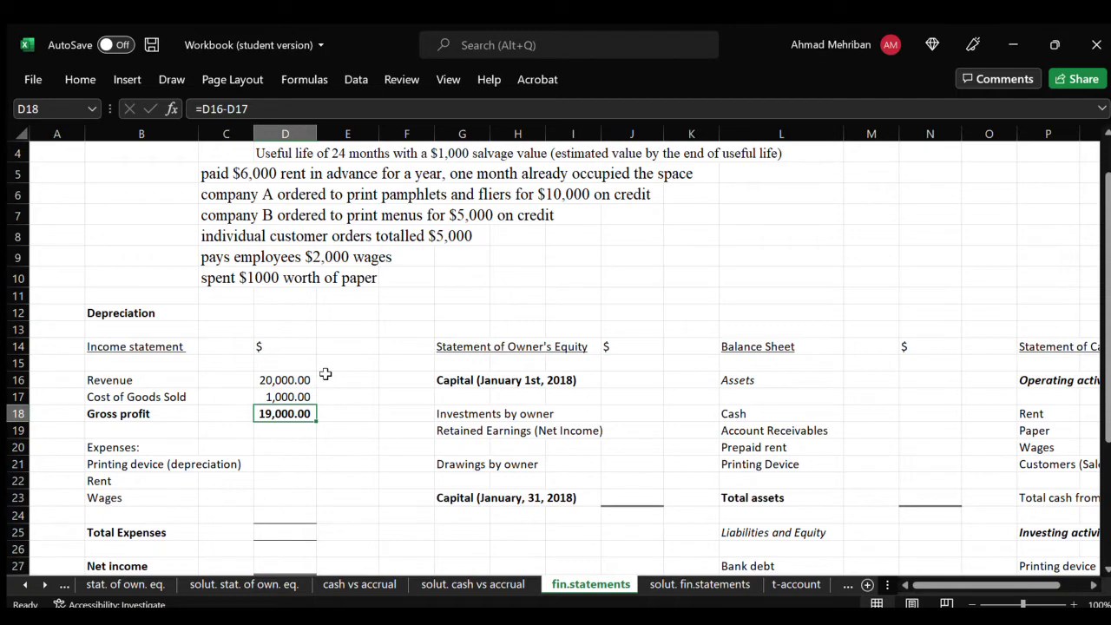
pyautogui.click(287, 397)
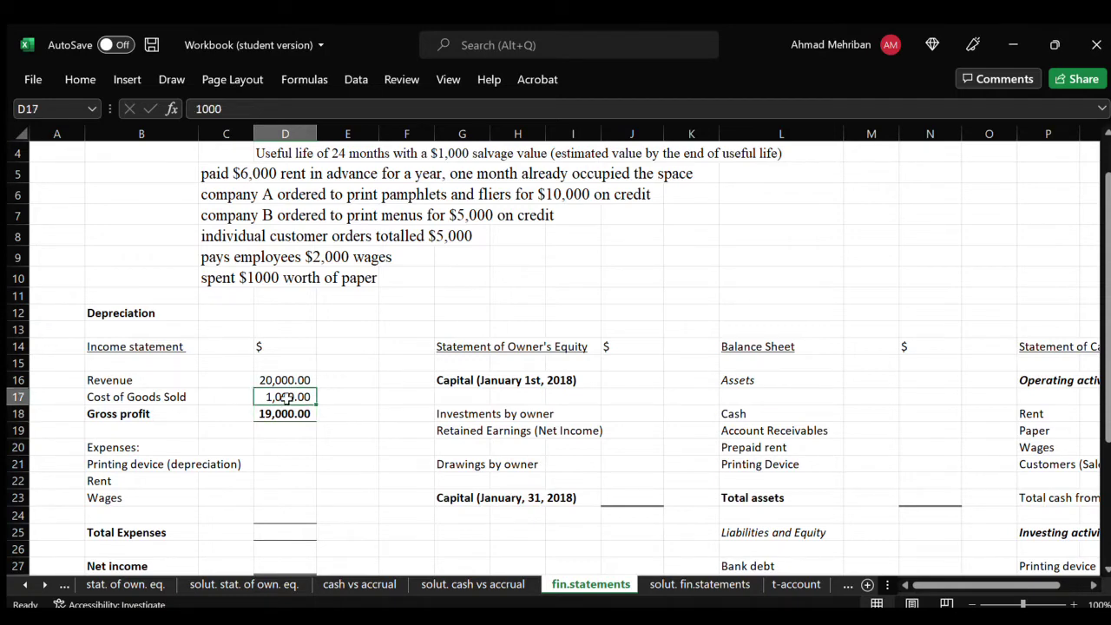
pyautogui.click(296, 414)
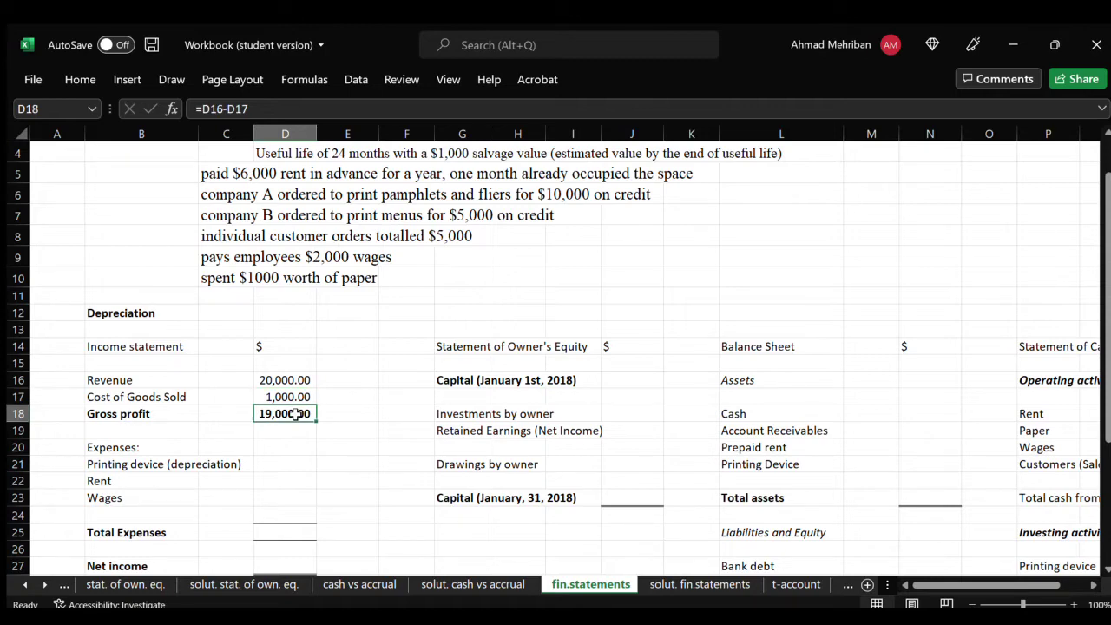
pyautogui.click(266, 465)
pyautogui.scroll(1, 370, 390)
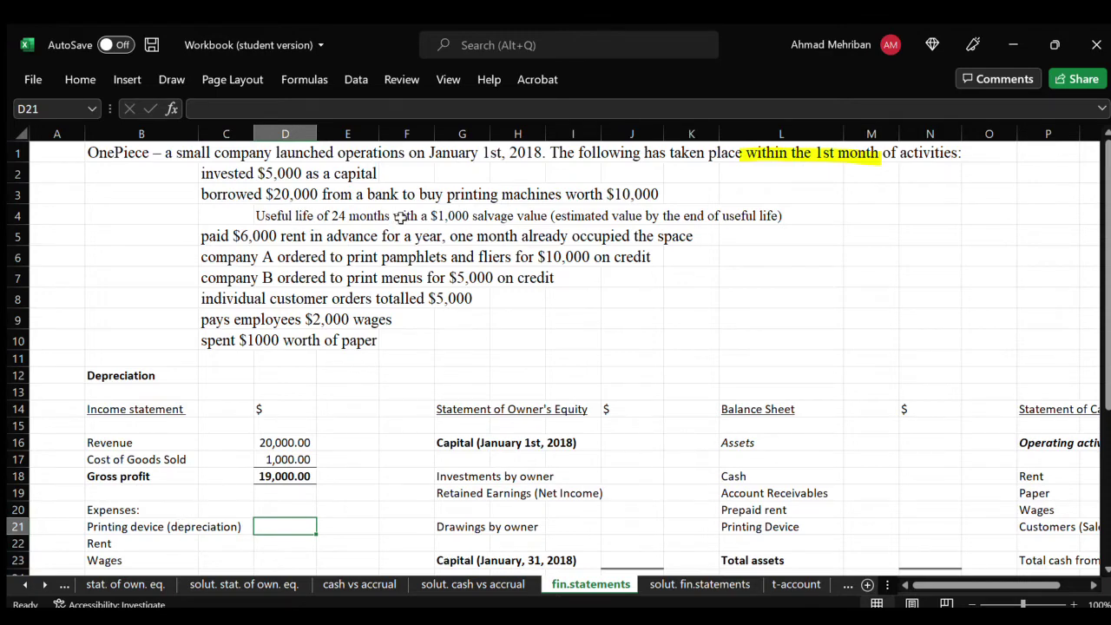
pyautogui.click(623, 193)
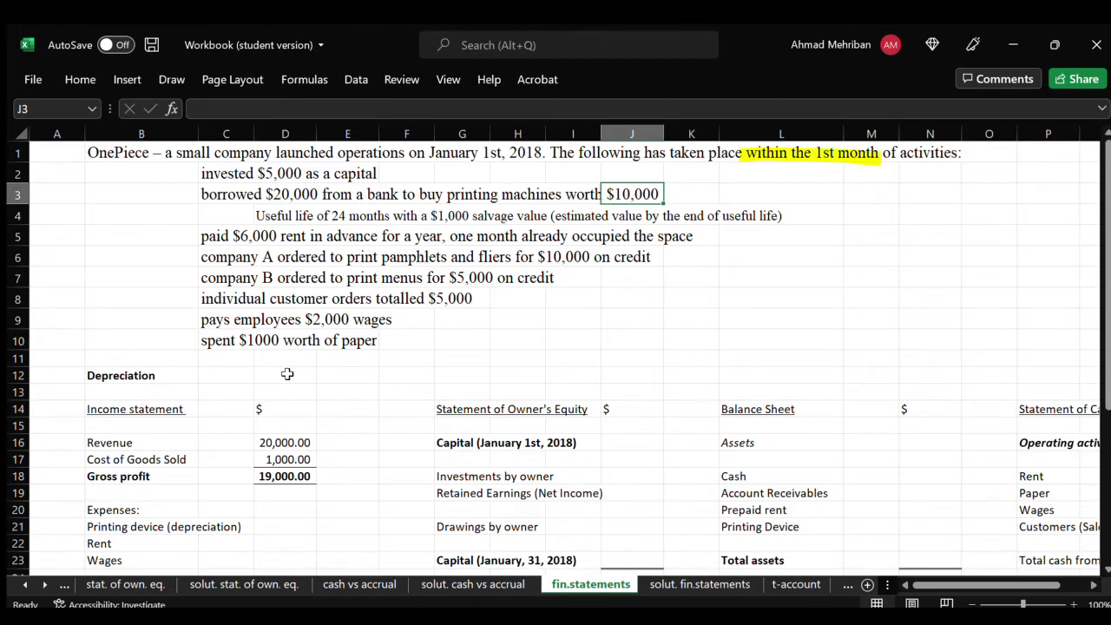
# - Label D12 'monthly depreciation'
pyautogui.click(235, 376)
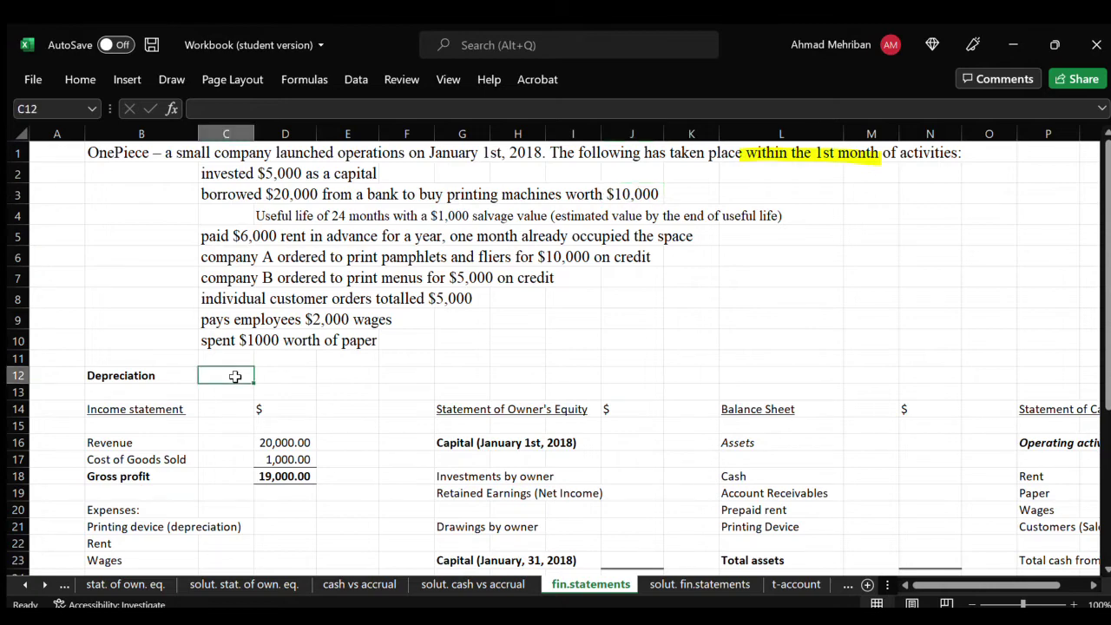
pyautogui.click(278, 382)
pyautogui.write('mo')
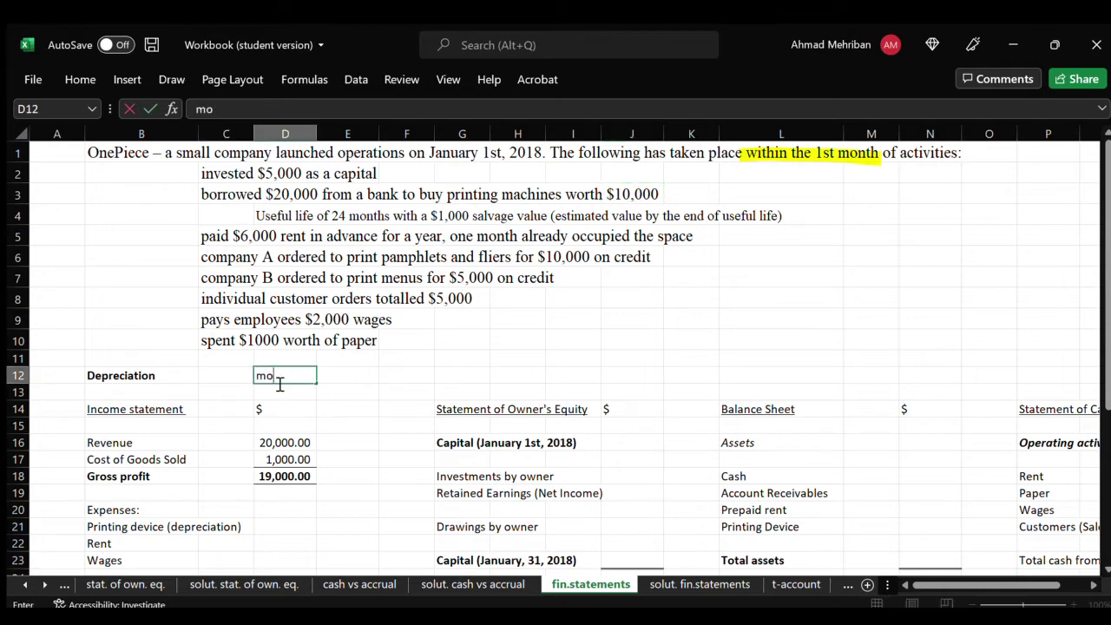
pyautogui.write('nthly depr')
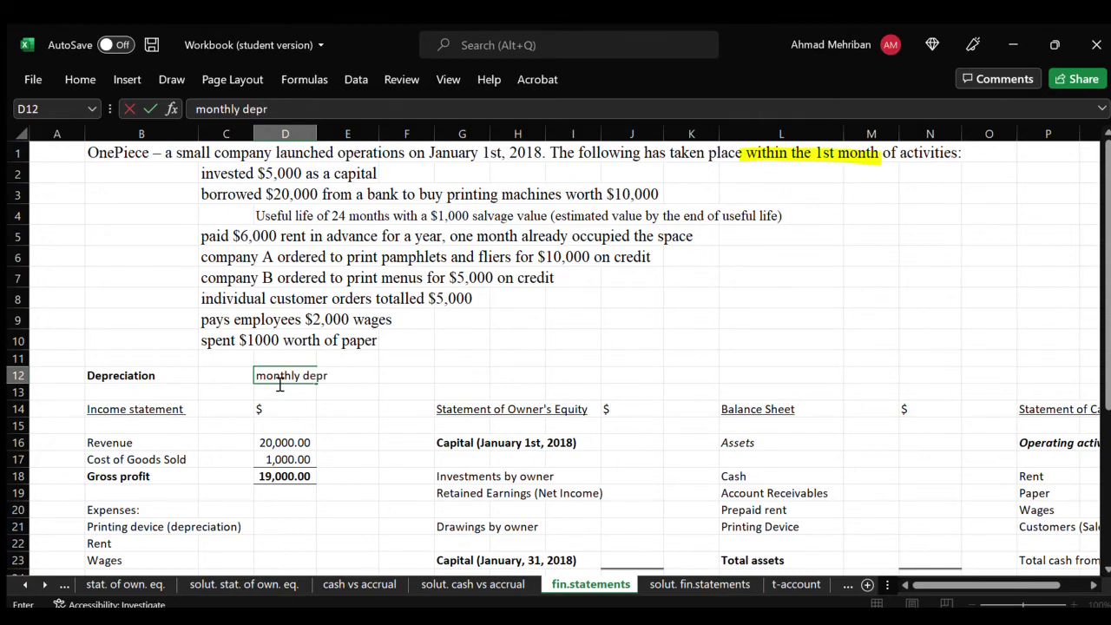
pyautogui.write('eciation')
pyautogui.hotkey('ctrl', 'Return')
# - Enter =+(10000-1000)/24 in C12 to get 375 monthly depreciation
pyautogui.press('Left')
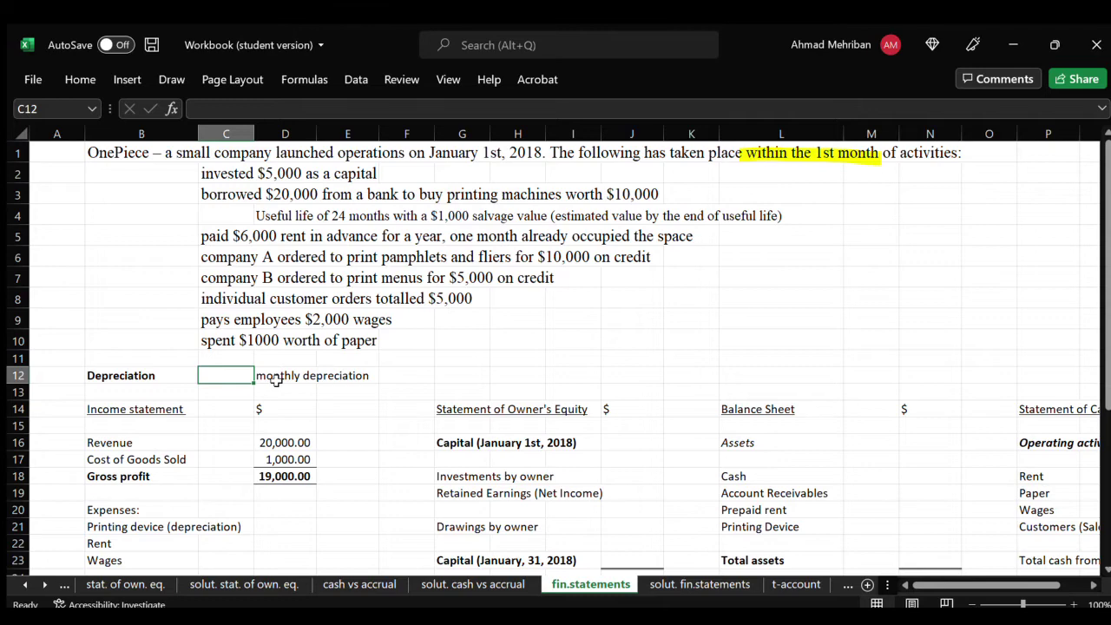
pyautogui.write('+')
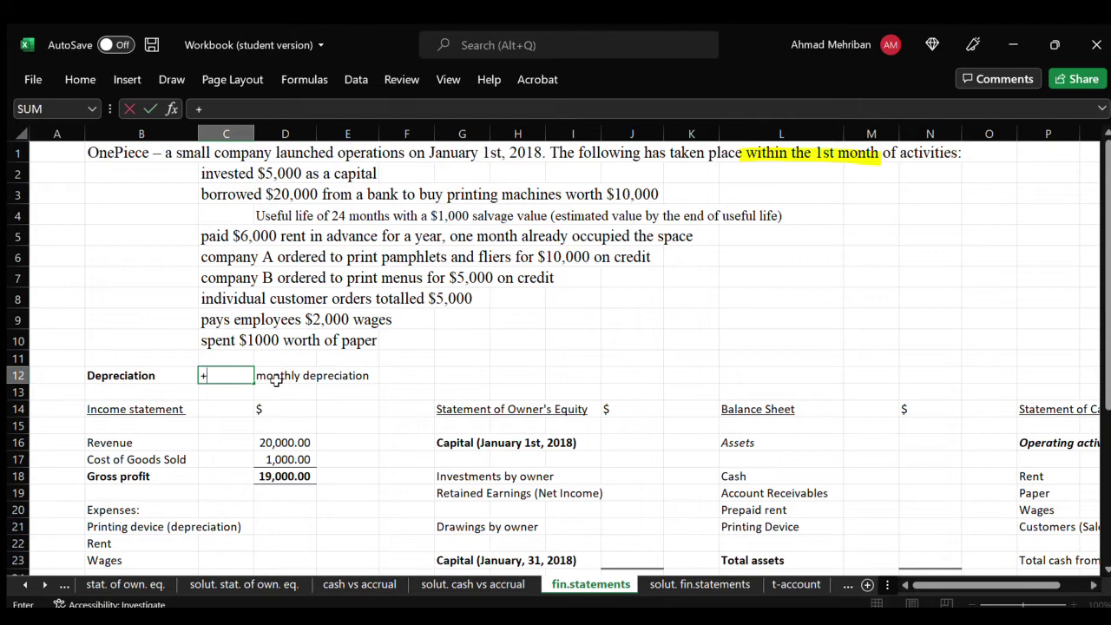
pyautogui.write('*')
pyautogui.press('BackSpace')
pyautogui.write('()')
pyautogui.click(212, 376)
pyautogui.write('10000')
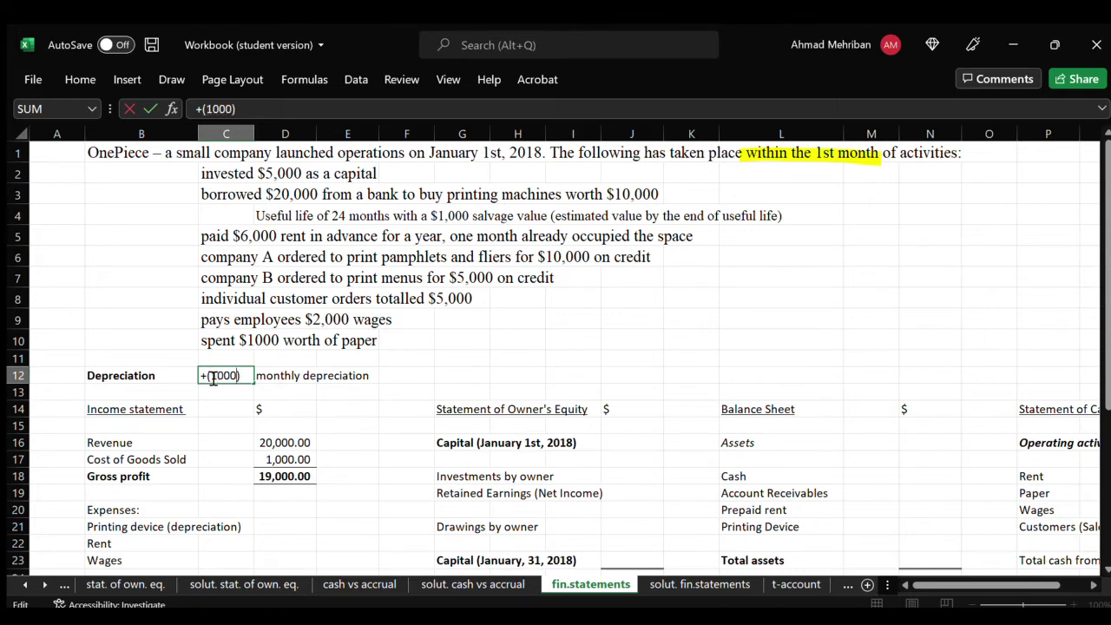
pyautogui.write('-1000)')
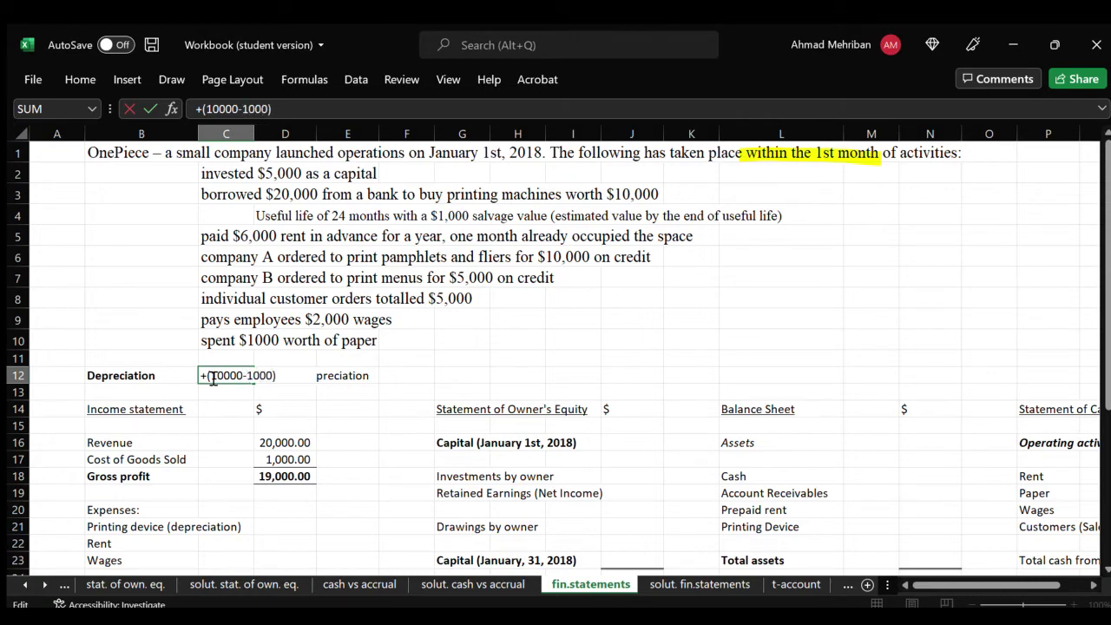
pyautogui.write('/24')
pyautogui.press('Return')
pyautogui.click(209, 375)
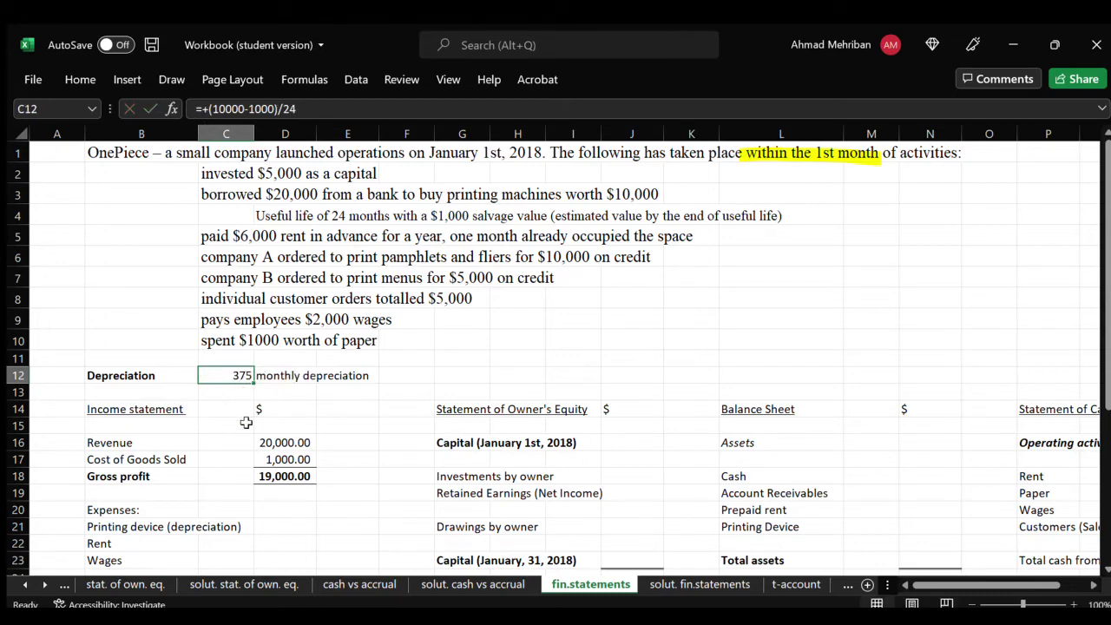
# - Enter 375 in D21 as the Printing device (depreciation) expense
pyautogui.click(270, 528)
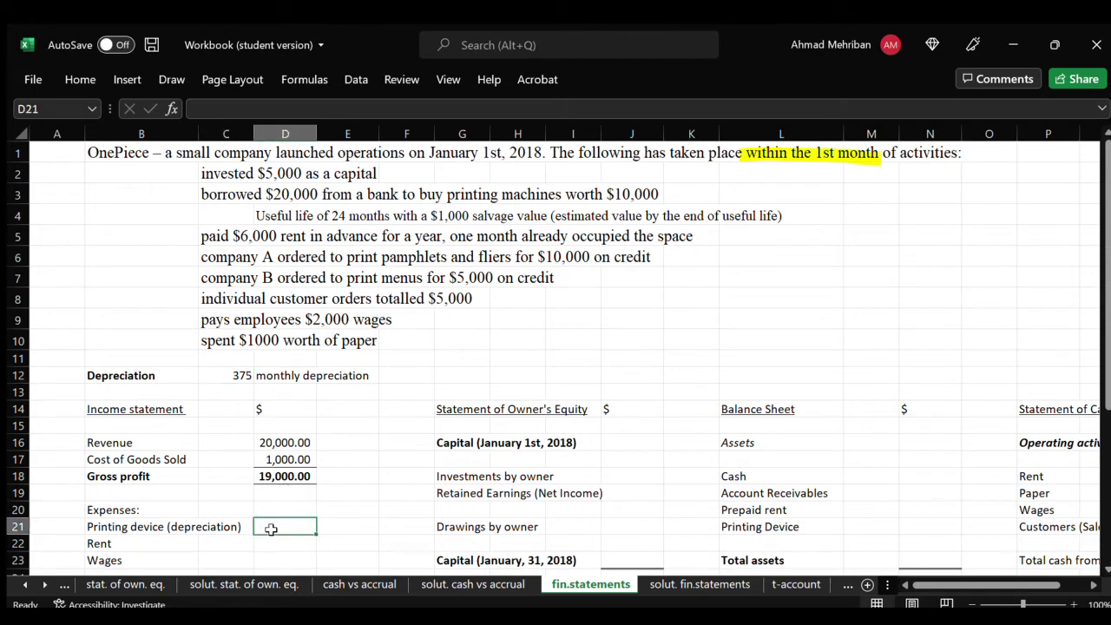
pyautogui.write('375')
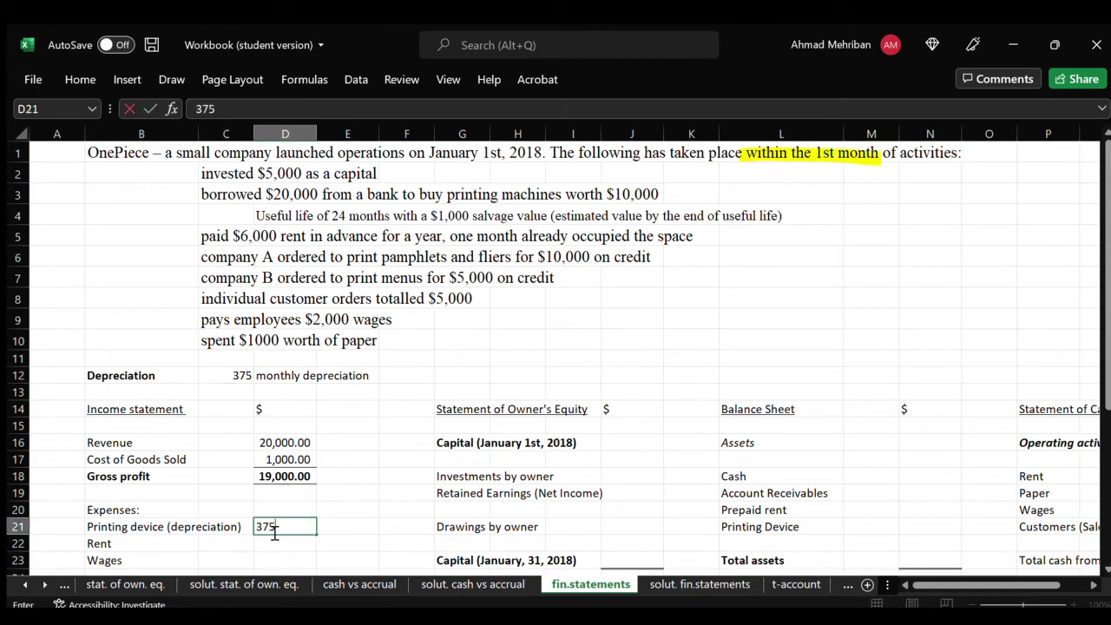
pyautogui.hotkey('ctrl', 'Return')
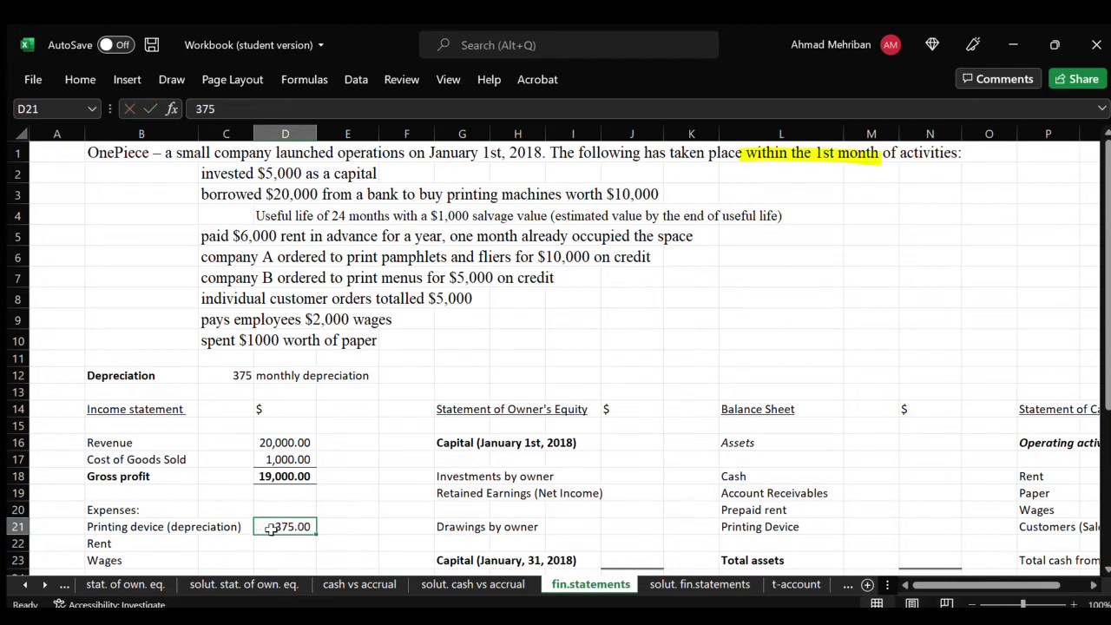
pyautogui.click(286, 546)
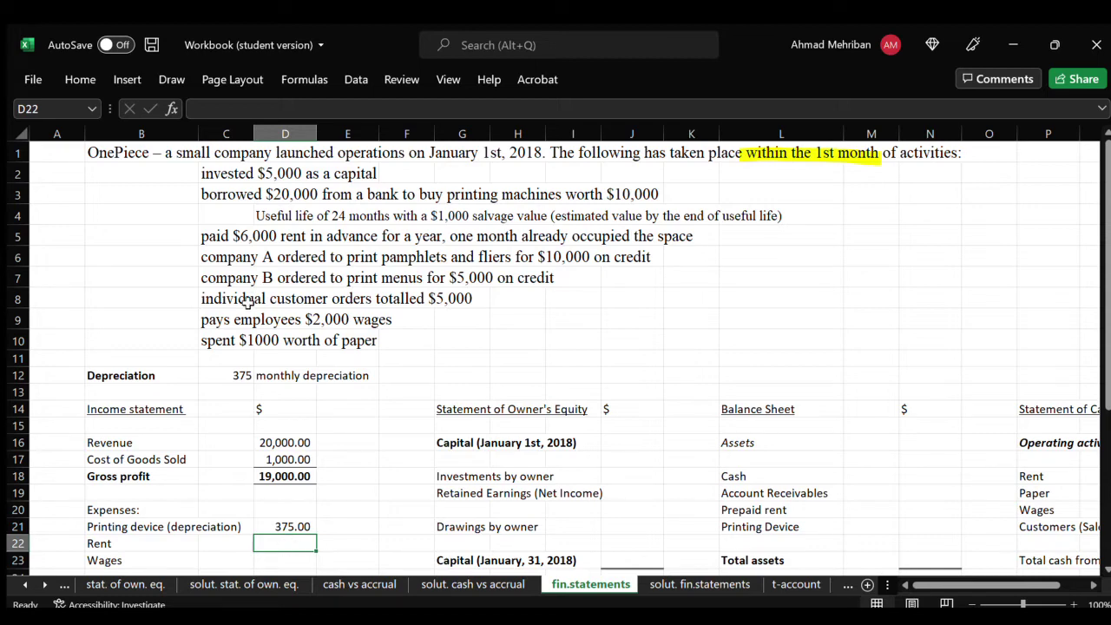
# - Enter Rent expense 500 in D22 and Wages 2,000 in D23
pyautogui.click(210, 242)
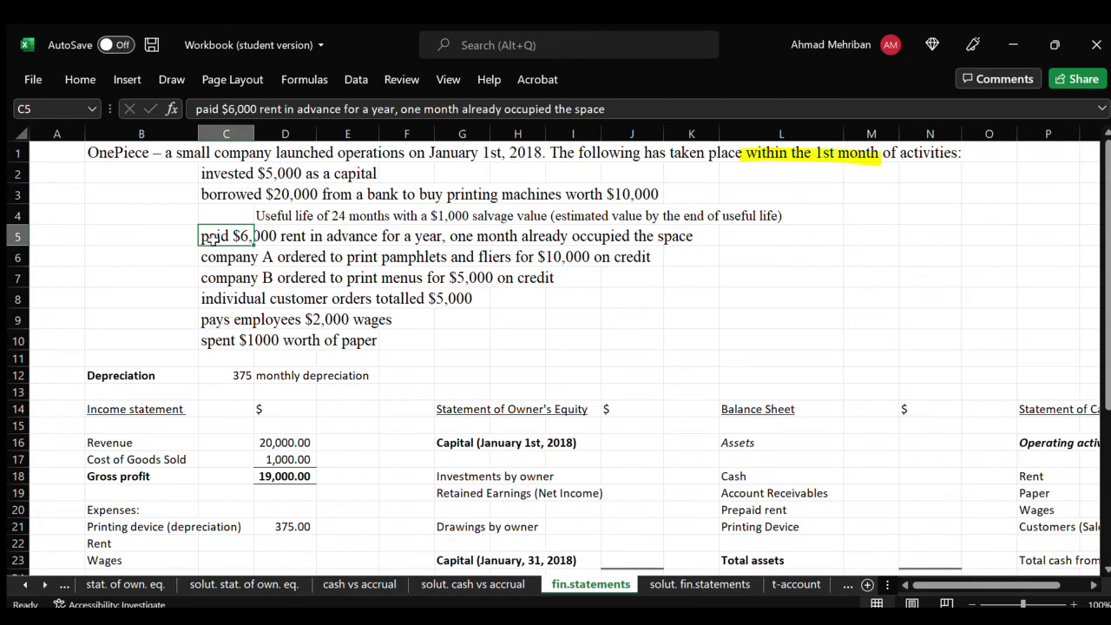
pyautogui.click(275, 544)
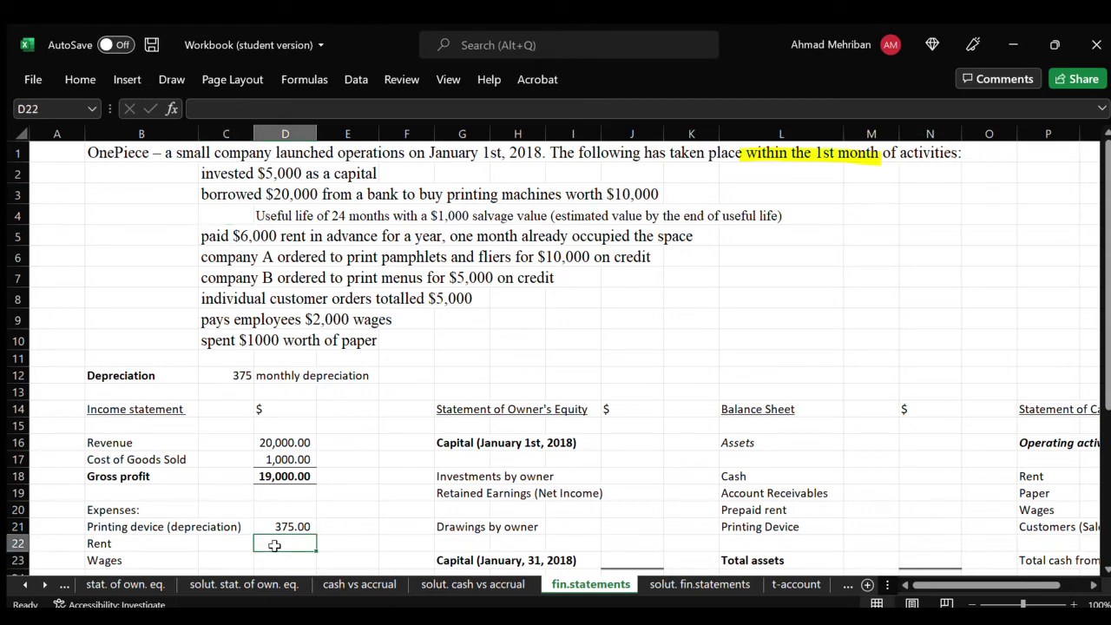
pyautogui.write('500')
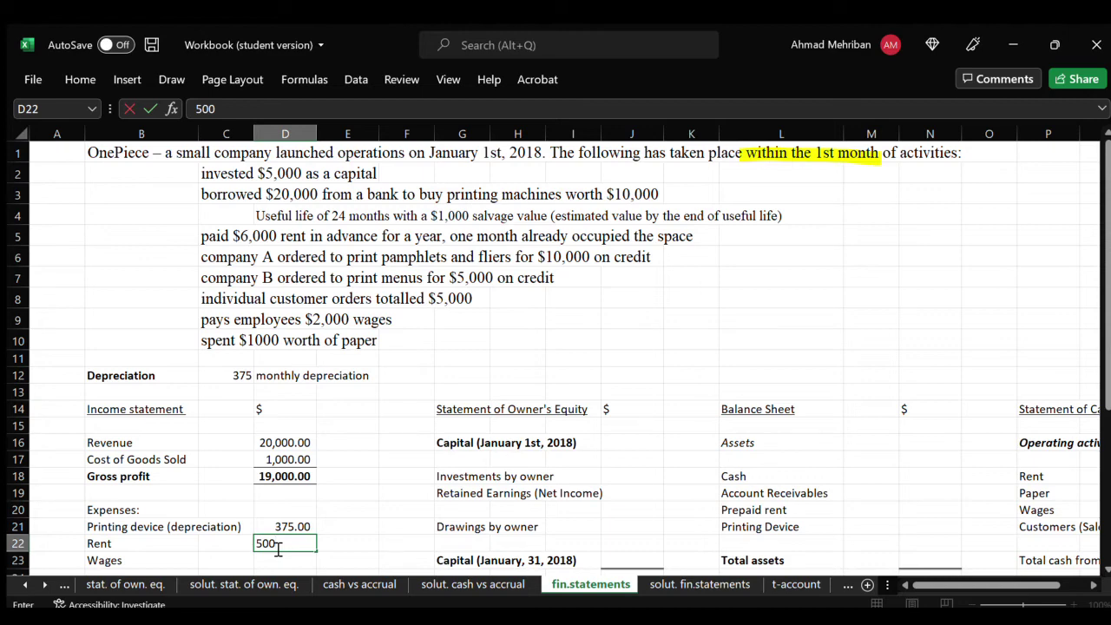
pyautogui.hotkey('ctrl', 'Return')
pyautogui.click(277, 555)
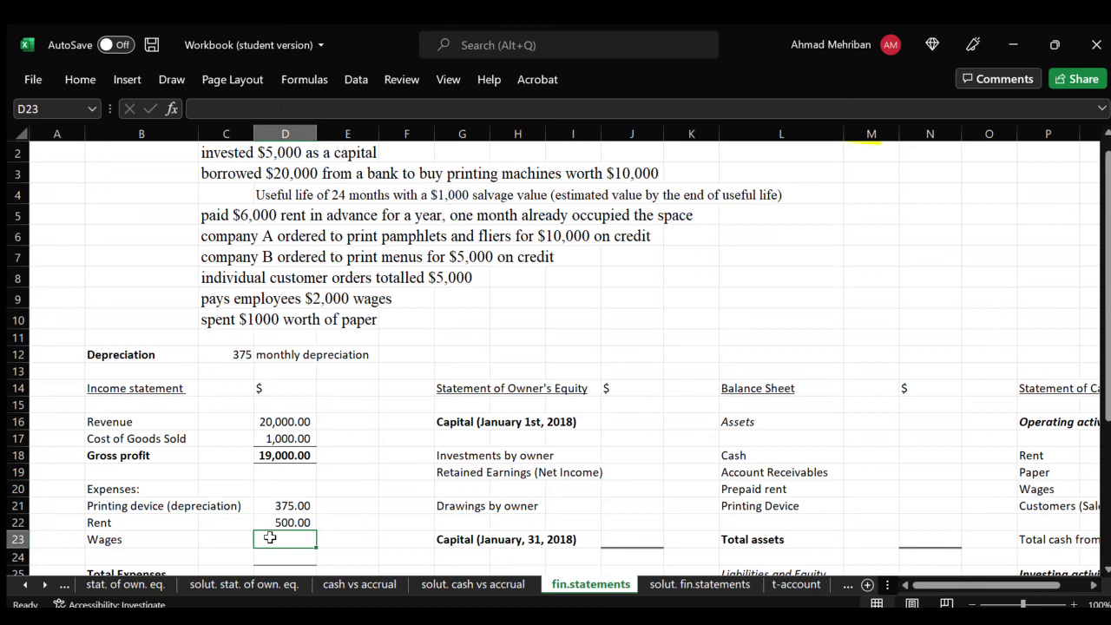
pyautogui.write('2000')
pyautogui.hotkey('ctrl', 'Return')
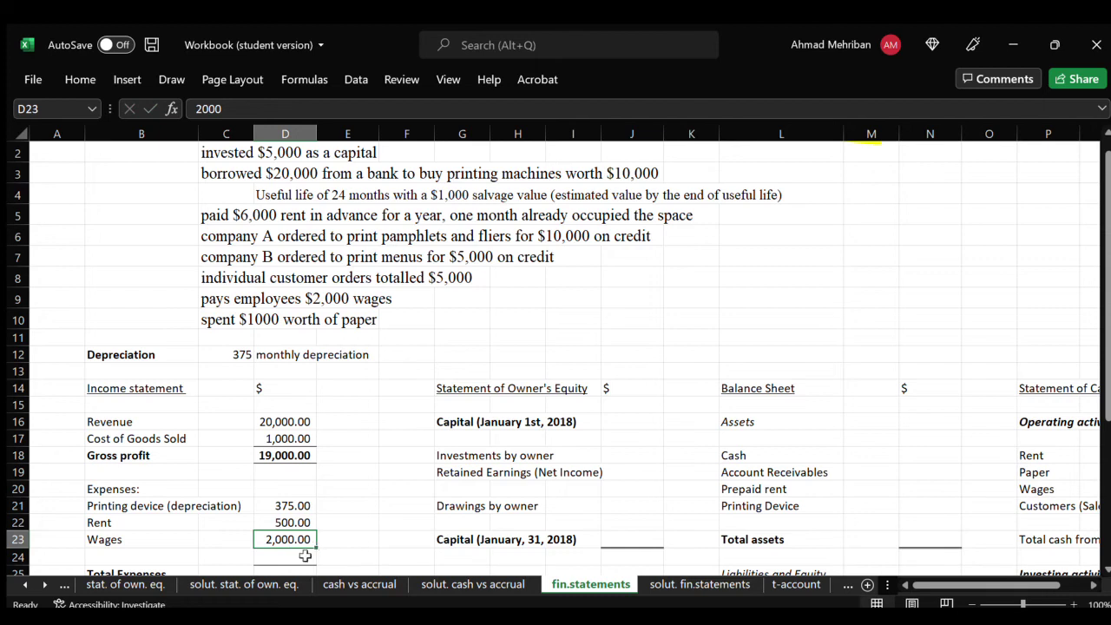
pyautogui.scroll(-1, 289, 562)
# - AutoSum the expenses in D25 for a total of 2,875.00
pyautogui.click(274, 512)
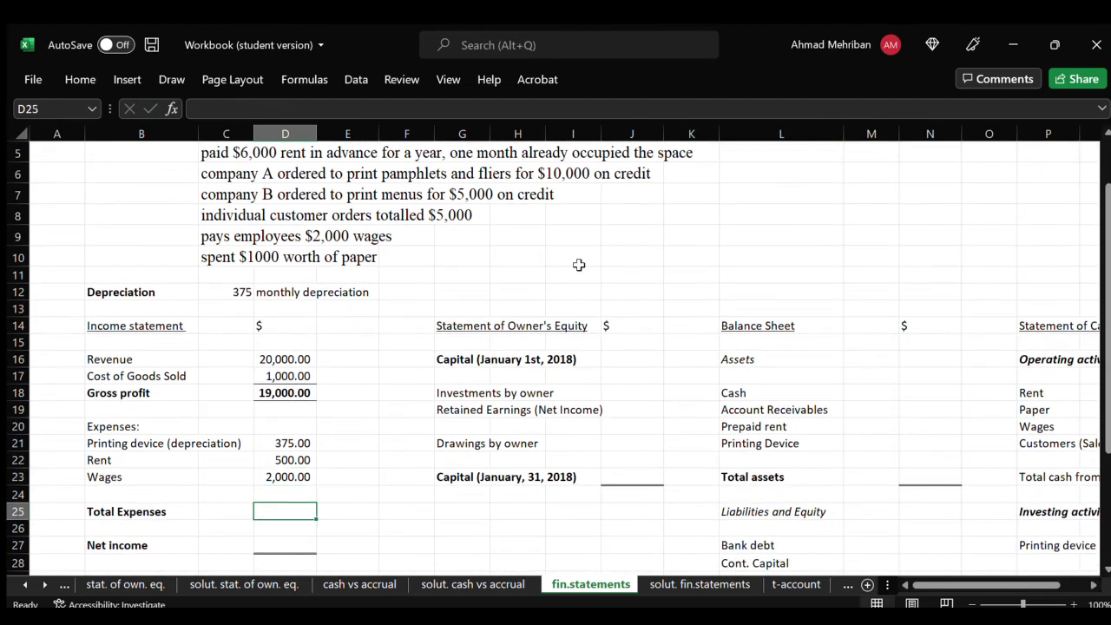
pyautogui.click(80, 79)
pyautogui.hotkey('alt', '=')
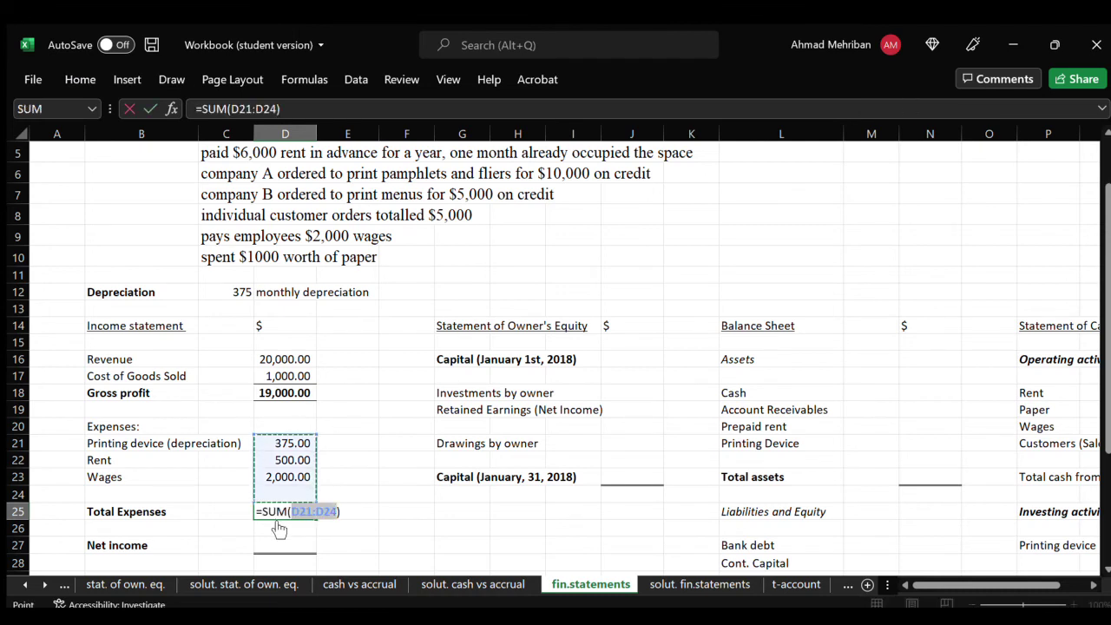
pyautogui.press('Return')
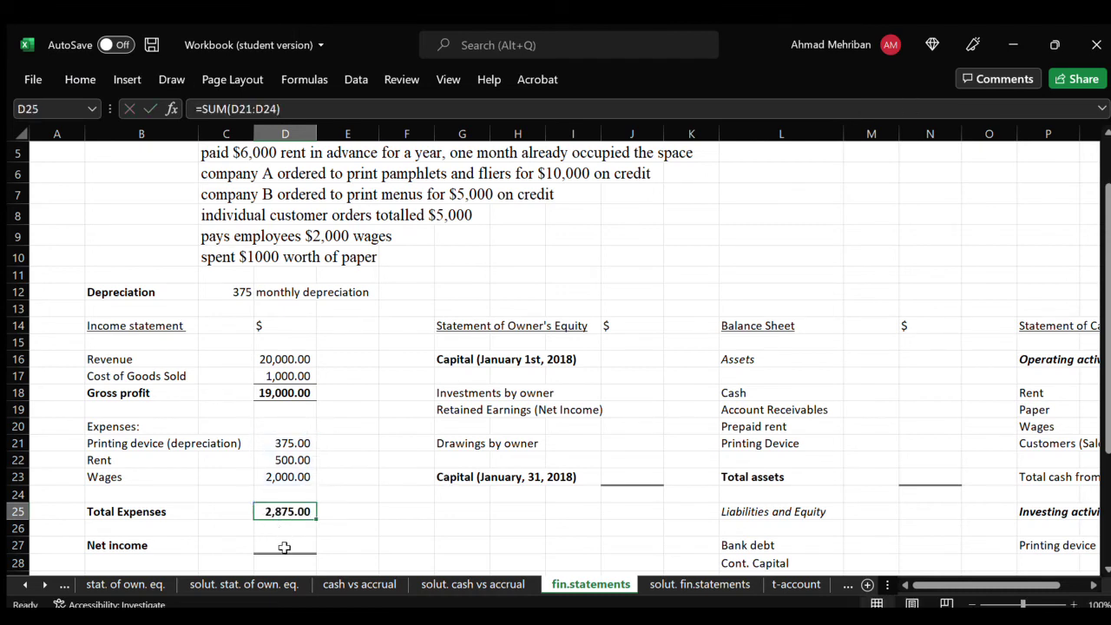
# - Compute Net income in D27 as =D18-D25, giving 16,125.00
pyautogui.click(284, 546)
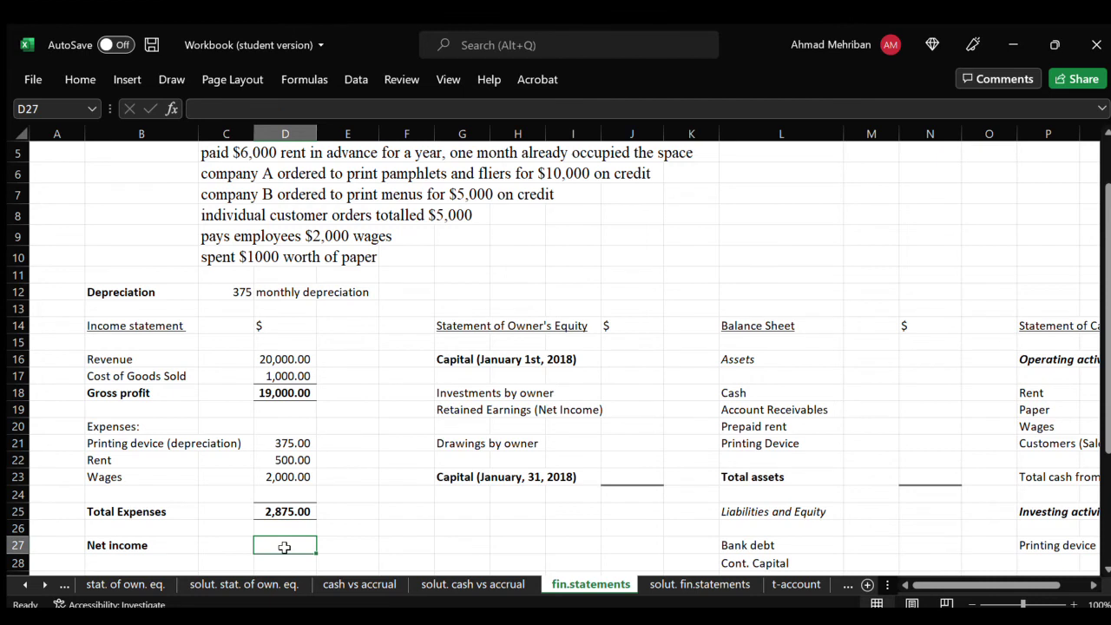
pyautogui.write('=')
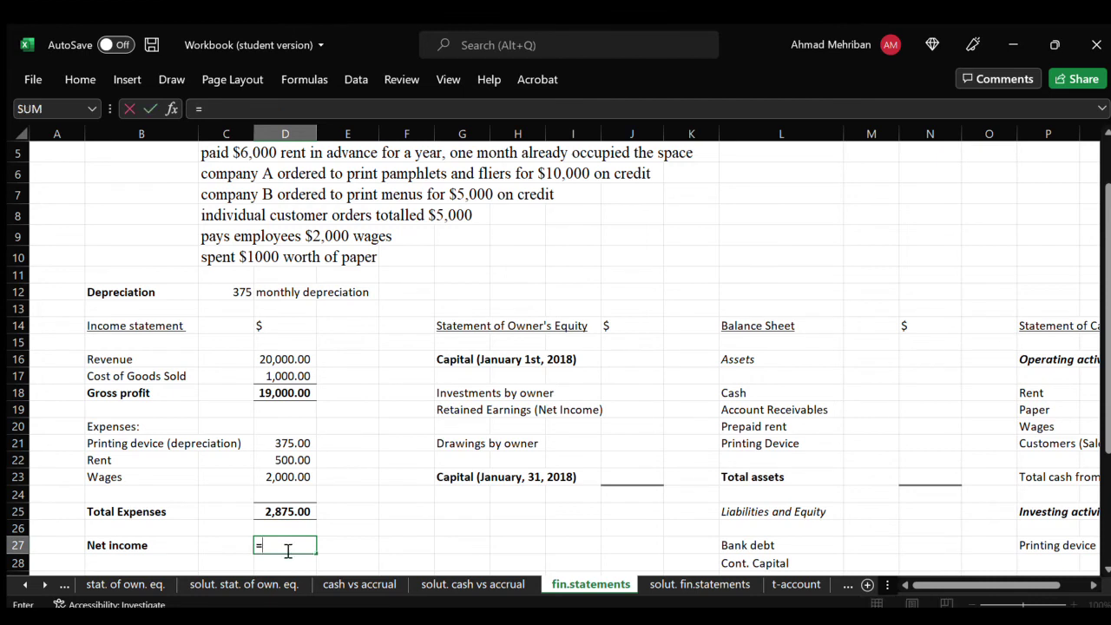
pyautogui.click(272, 411)
pyautogui.click(266, 378)
pyautogui.click(271, 395)
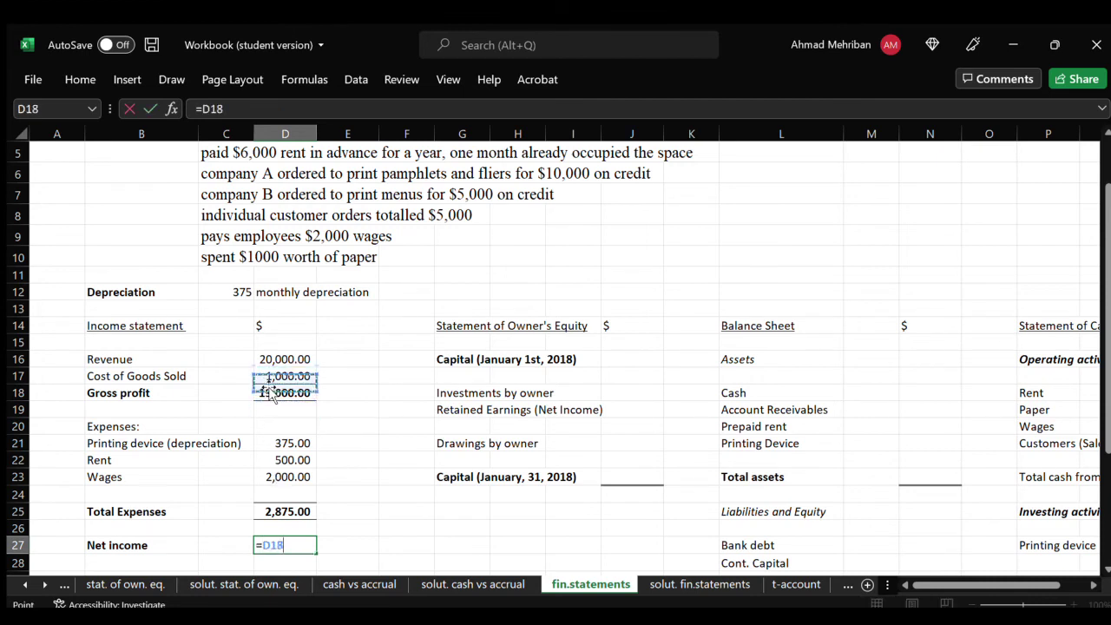
pyautogui.write('=')
pyautogui.press('BackSpace')
pyautogui.write('-')
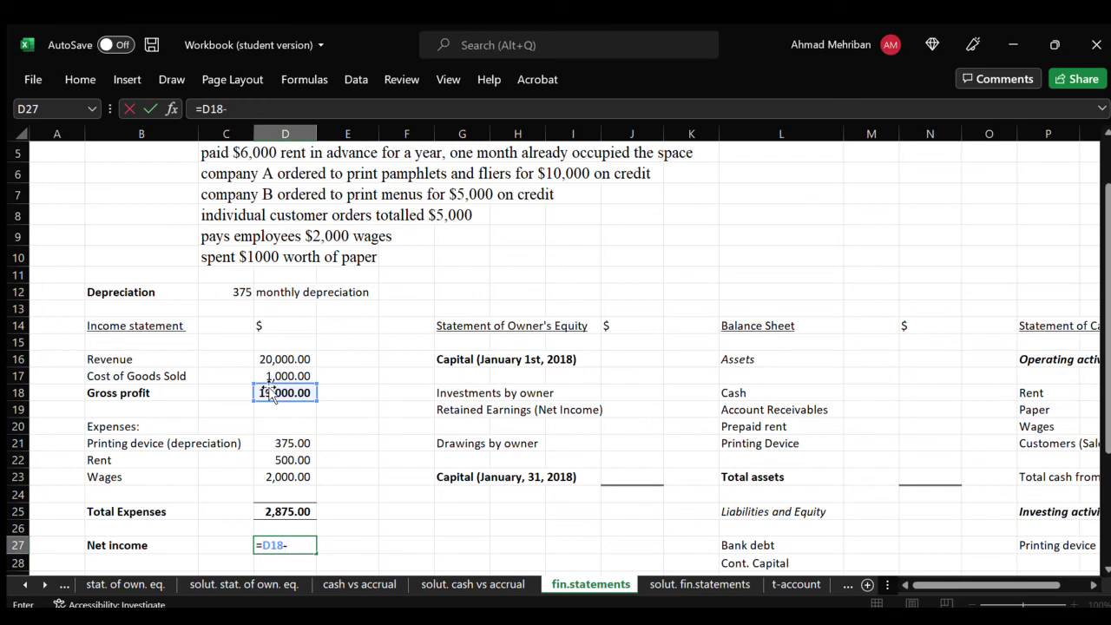
pyautogui.click(291, 511)
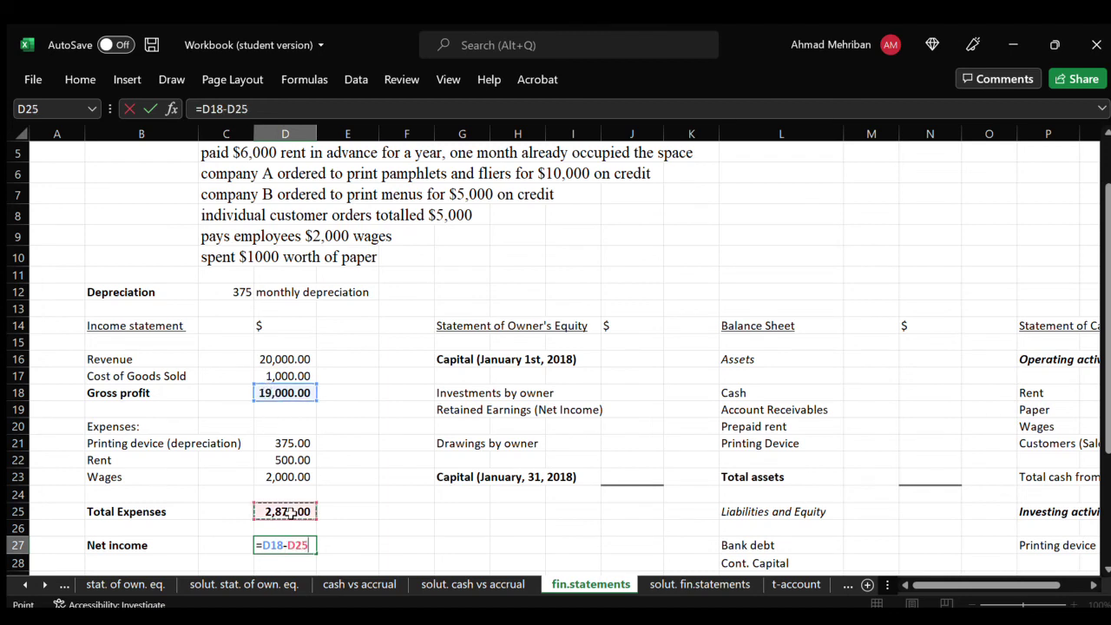
pyautogui.hotkey('ctrl', 'Return')
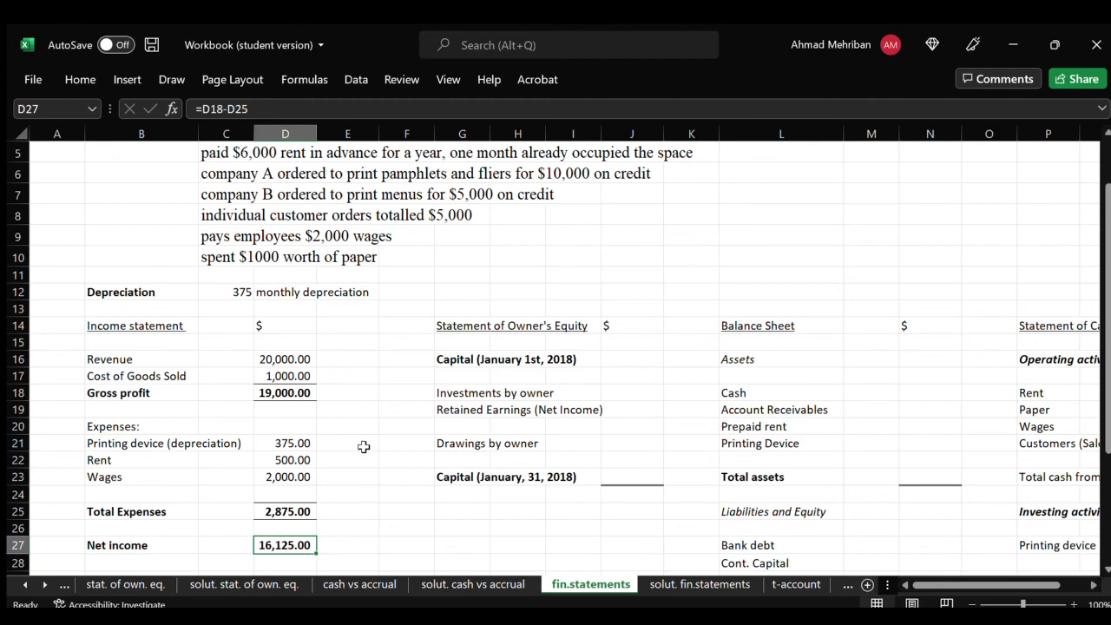
pyautogui.scroll(2, 359, 408)
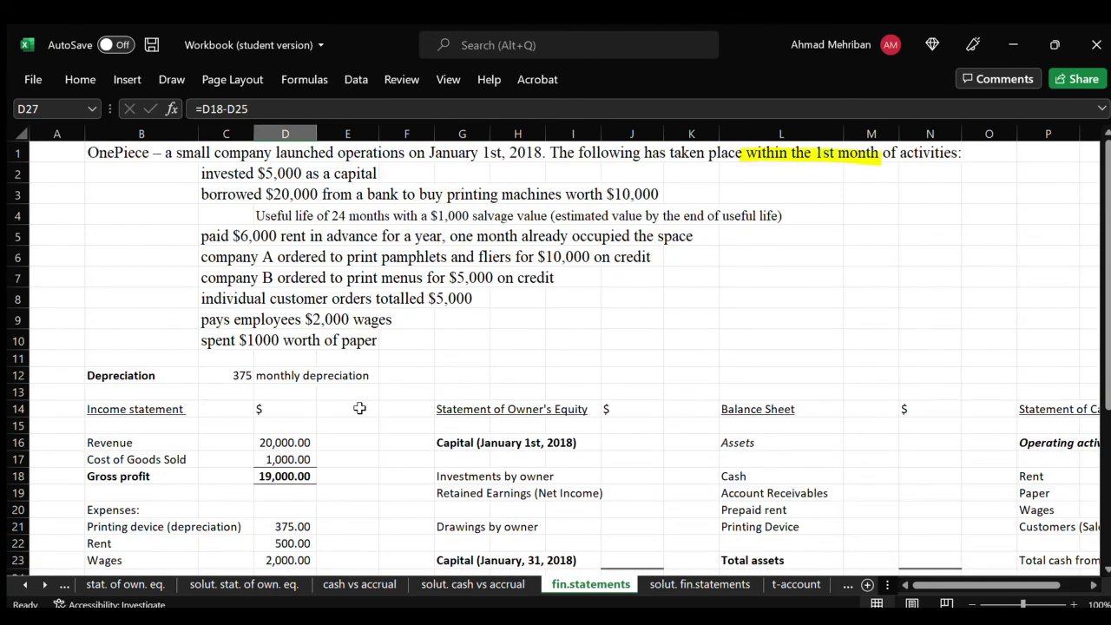